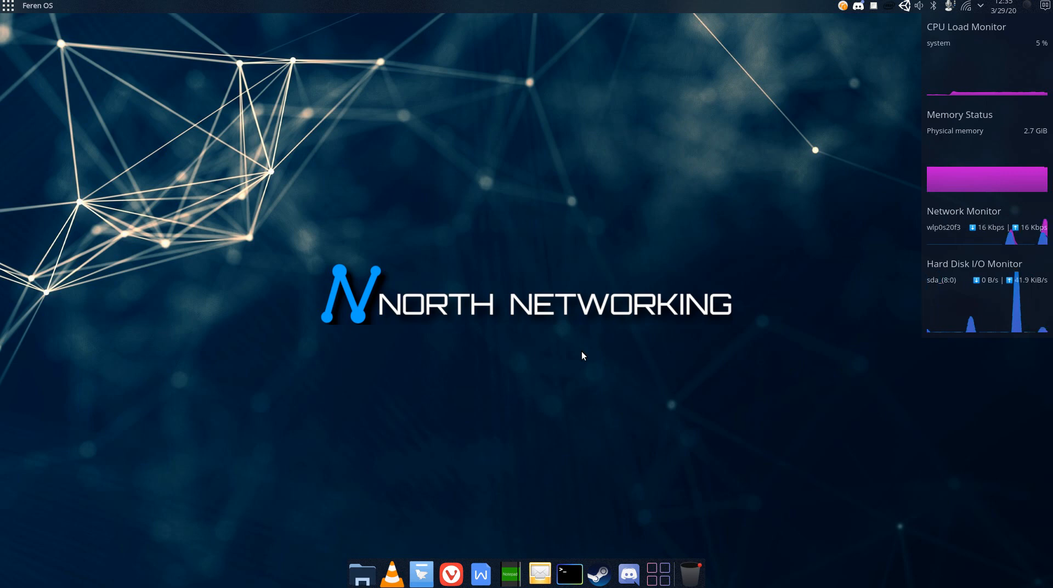
# - Open a new browser window and go to apanel.atavismonline.com
pyautogui.rightClick(451, 573)
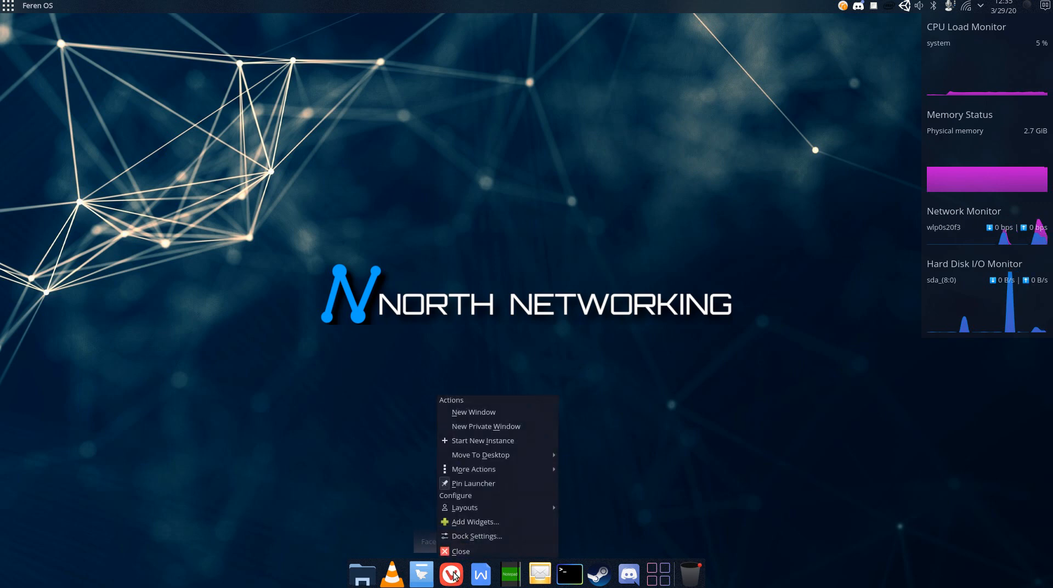
pyautogui.click(487, 412)
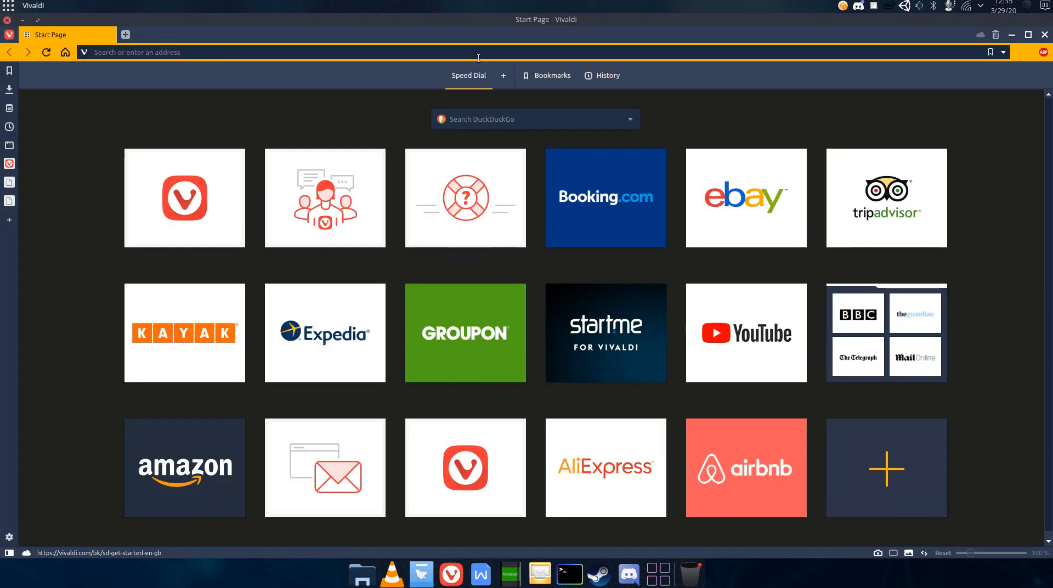
pyautogui.click(480, 55)
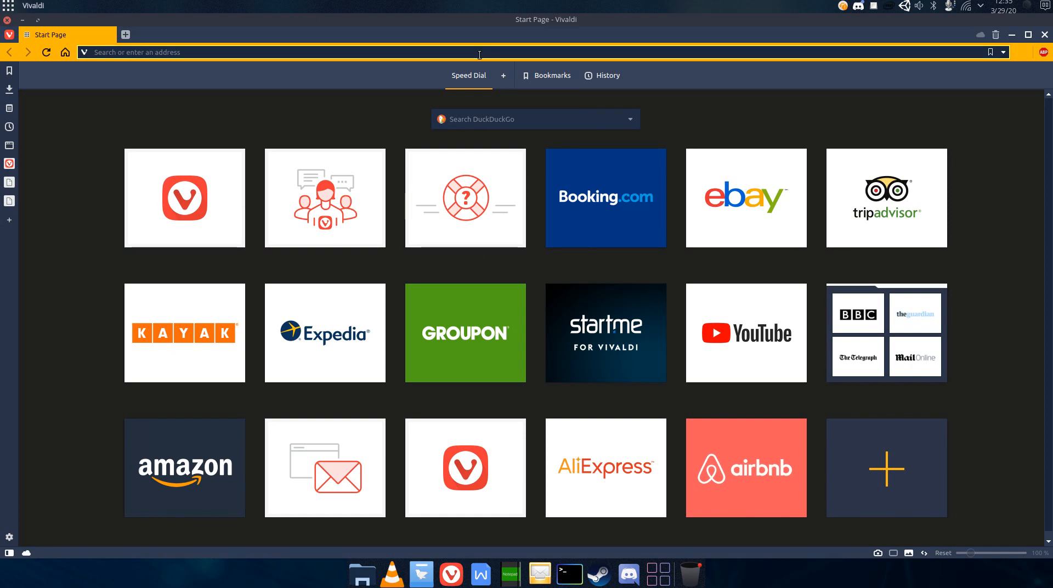
pyautogui.write('apanel.atavismonline.com/')
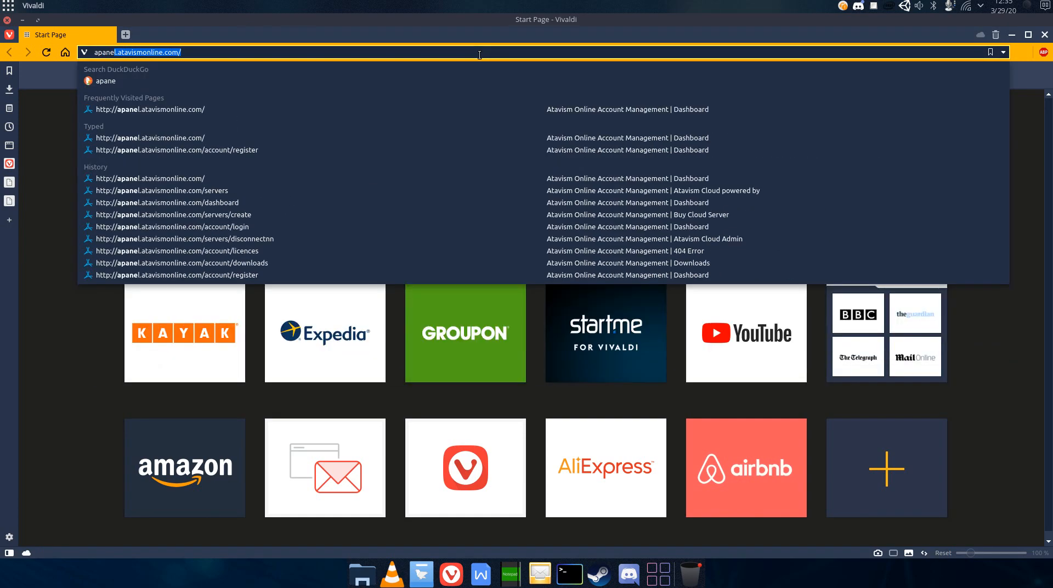
pyautogui.press('Return')
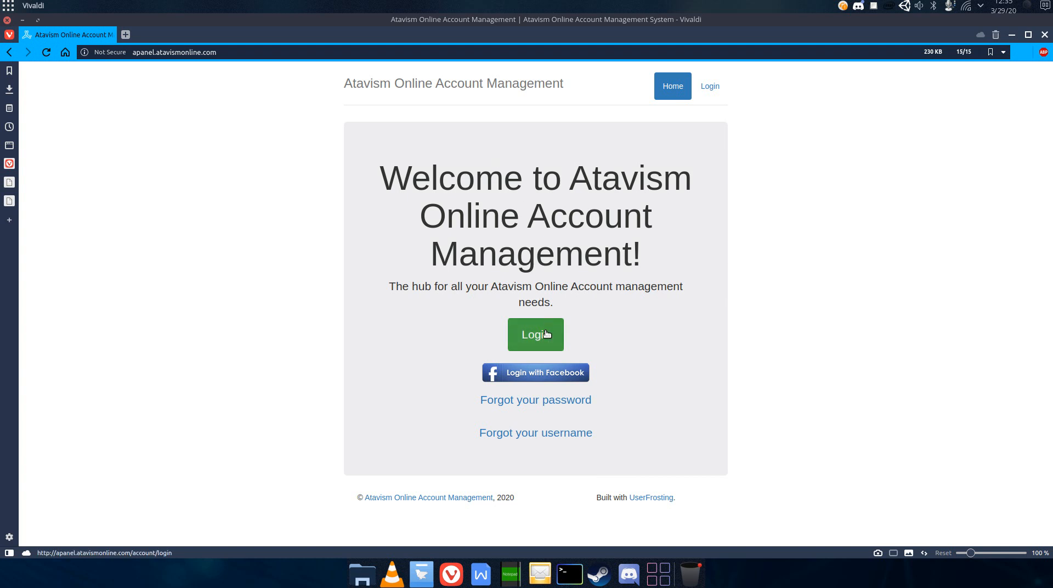
# - Log in to the Atavism Online account panel with the account e-mail and password
pyautogui.click(546, 334)
pyautogui.click(538, 315)
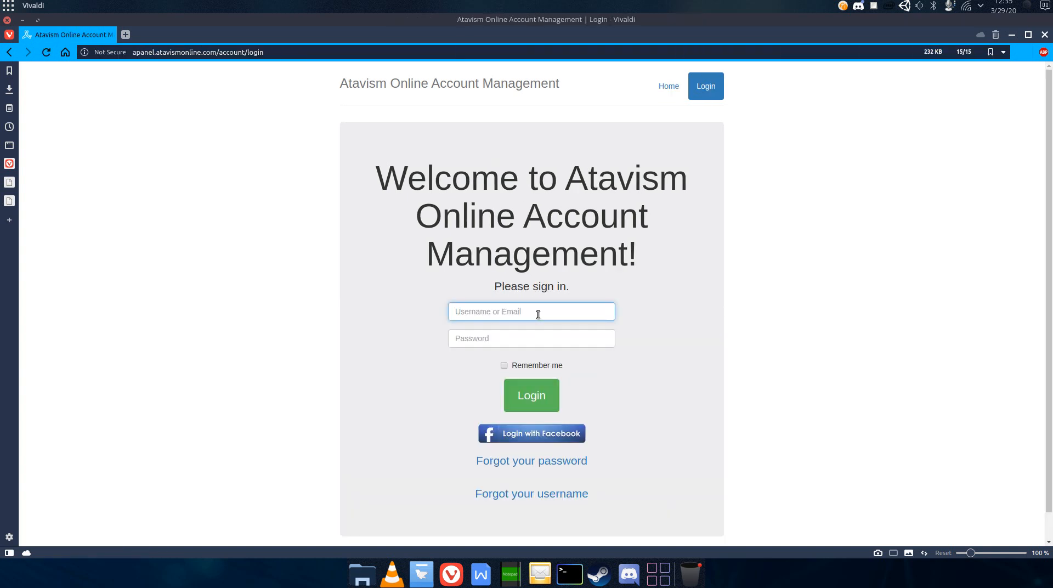
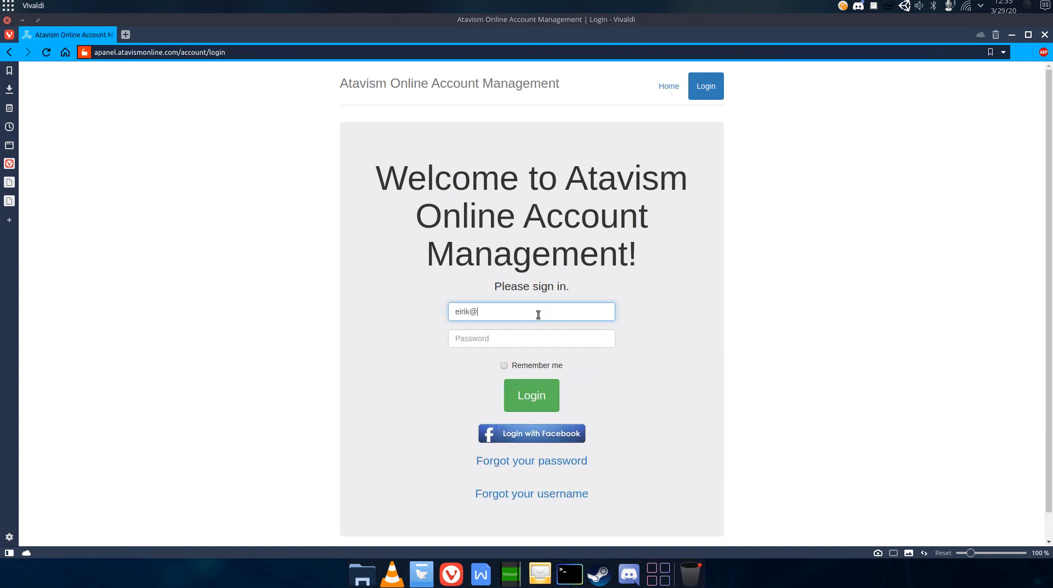
pyautogui.press('Tab')
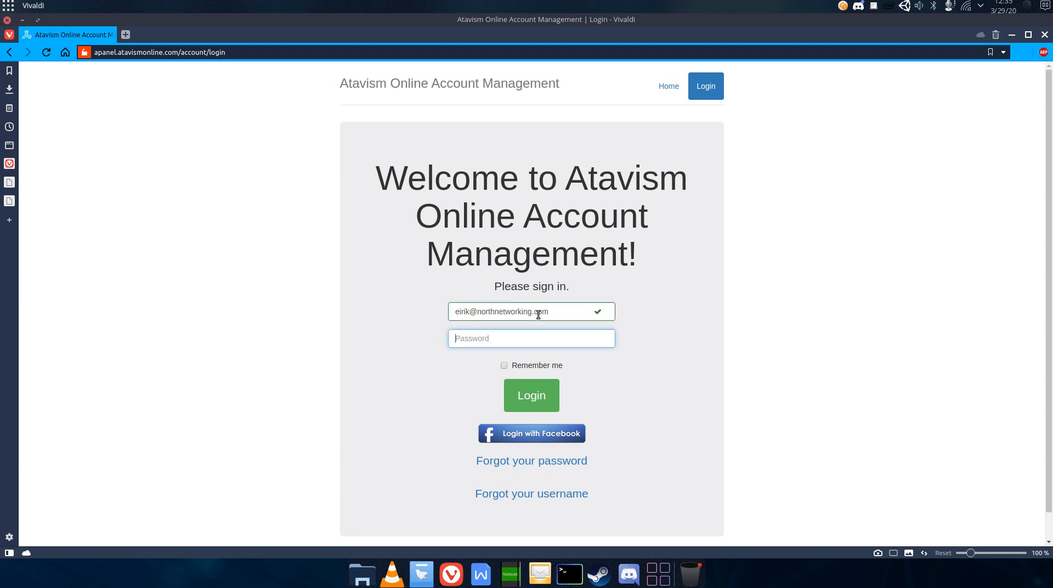
pyautogui.write('••••••••••')
pyautogui.press('Return')
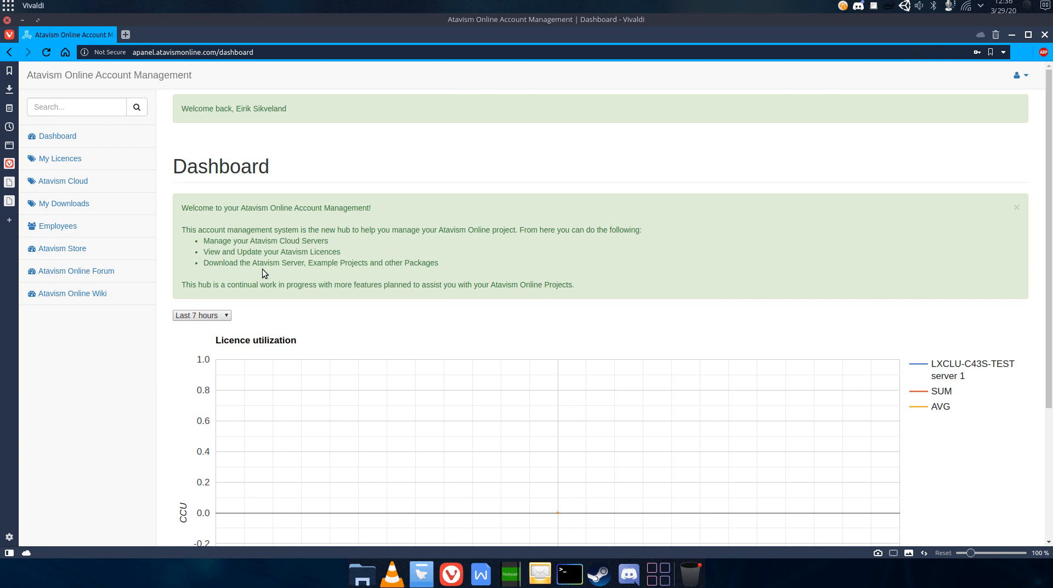
# - Open Atavism Cloud and start registering a new North Networking account
pyautogui.click(88, 188)
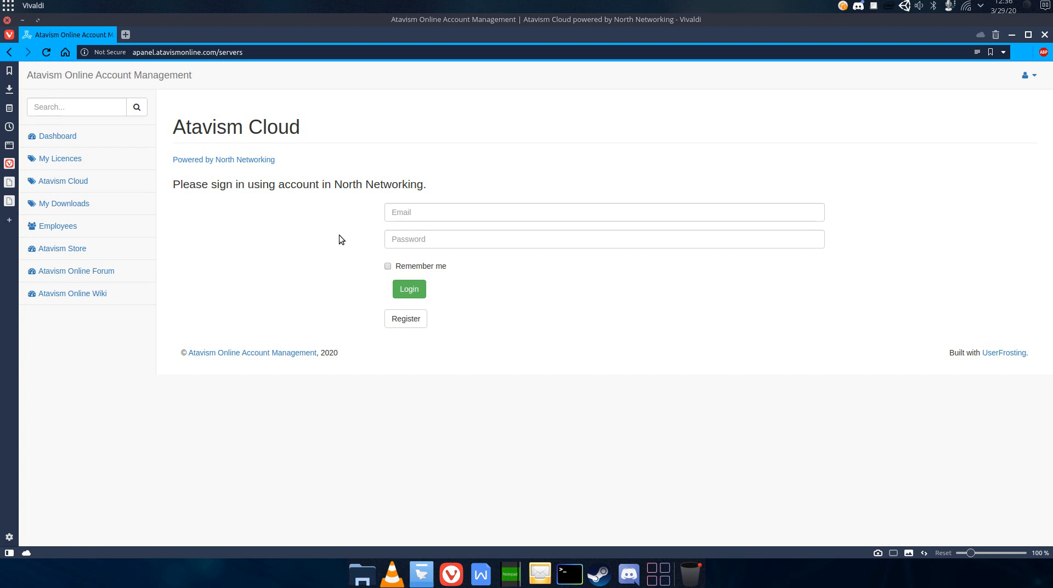
pyautogui.click(416, 323)
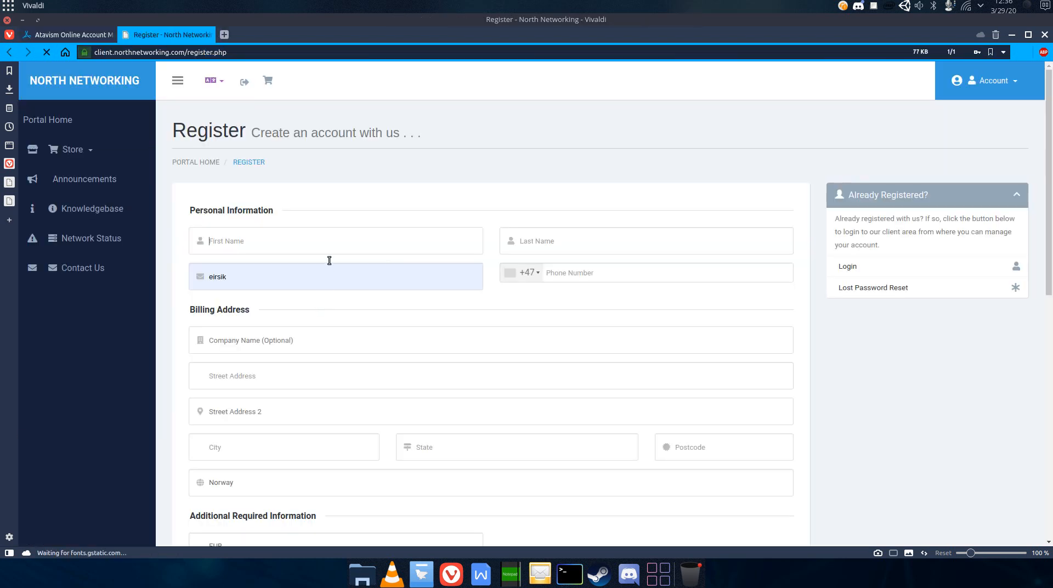
# - Enter the first name, last name, e-mail address and phone number in the registration form, correcting a typo in the e-mail
pyautogui.click(321, 244)
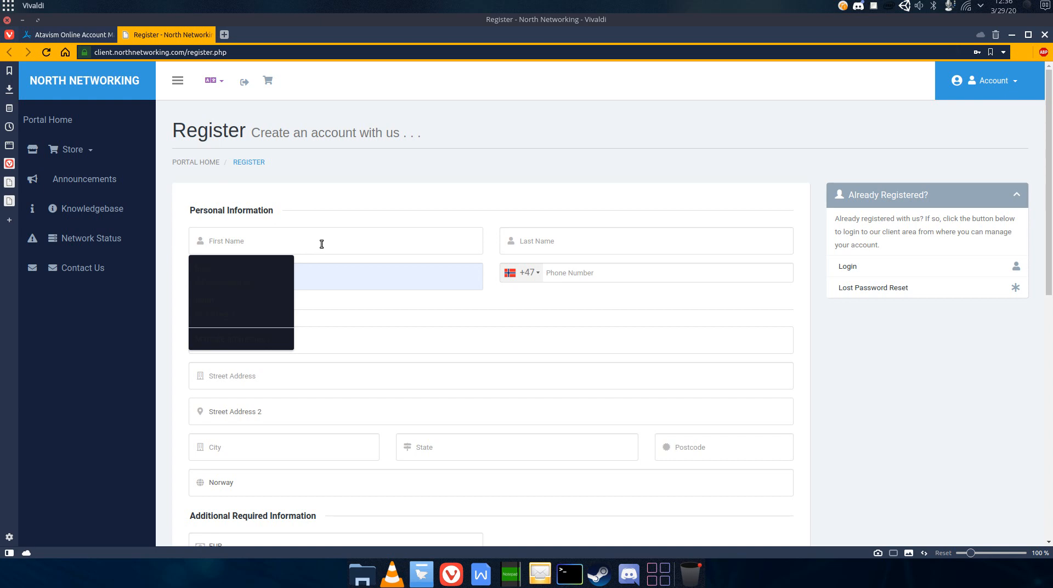
pyautogui.write('Bob')
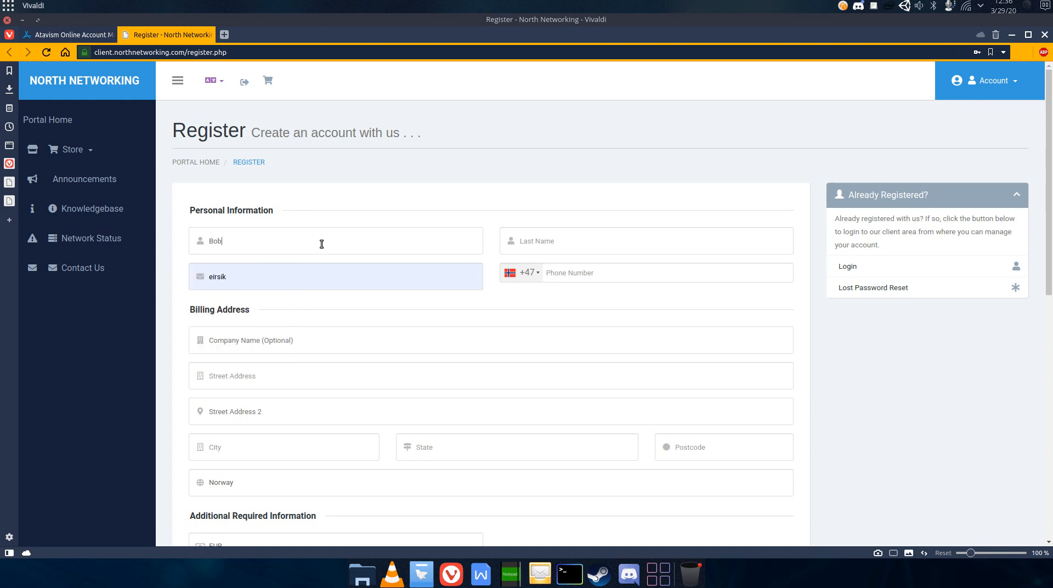
pyautogui.press('Tab')
pyautogui.write('Smith')
pyautogui.press('Tab')
pyautogui.write('test@')
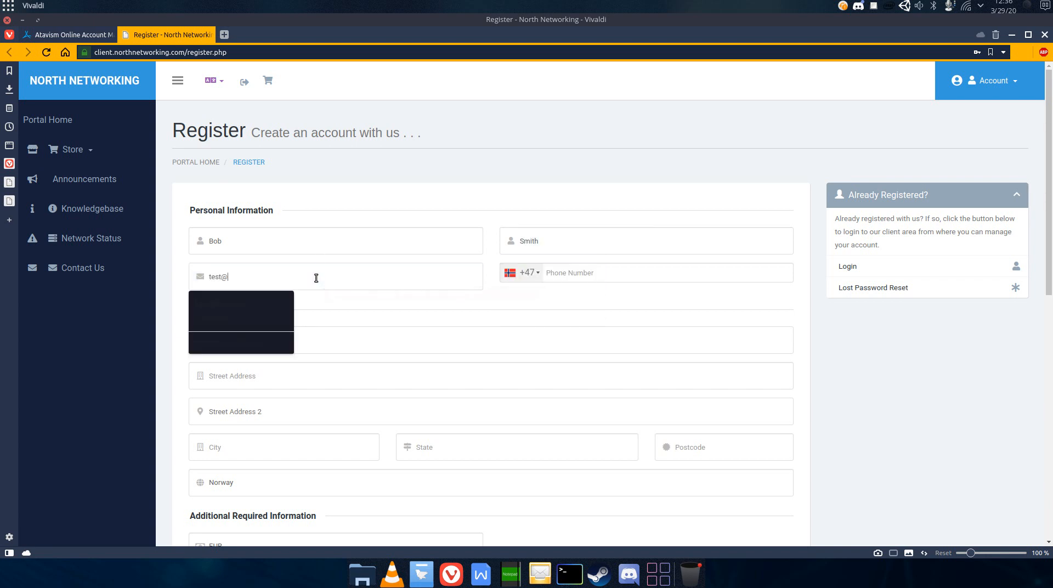
pyautogui.write('ms.com')
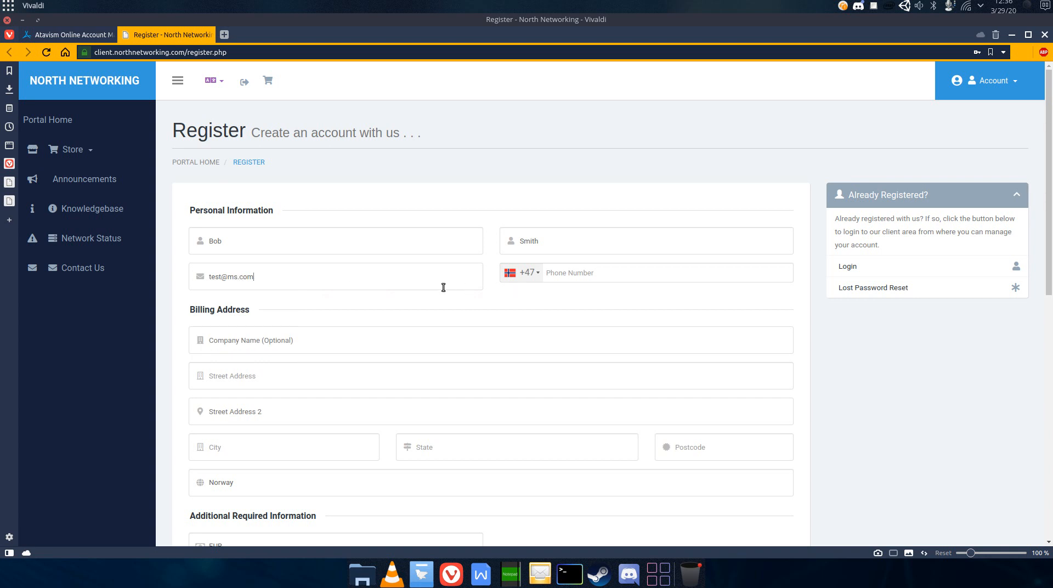
pyautogui.click(235, 279)
pyautogui.press('BackSpace')
pyautogui.write('e')
pyautogui.click(597, 273)
pyautogui.write('12345678')
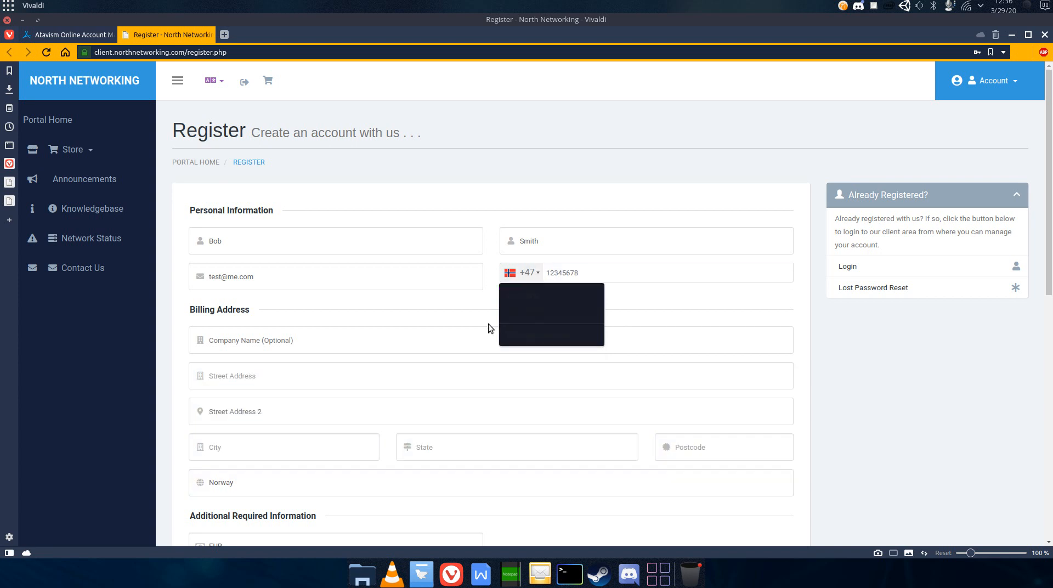
# - Fill in the billing street address, city, state and postcode
pyautogui.click(340, 374)
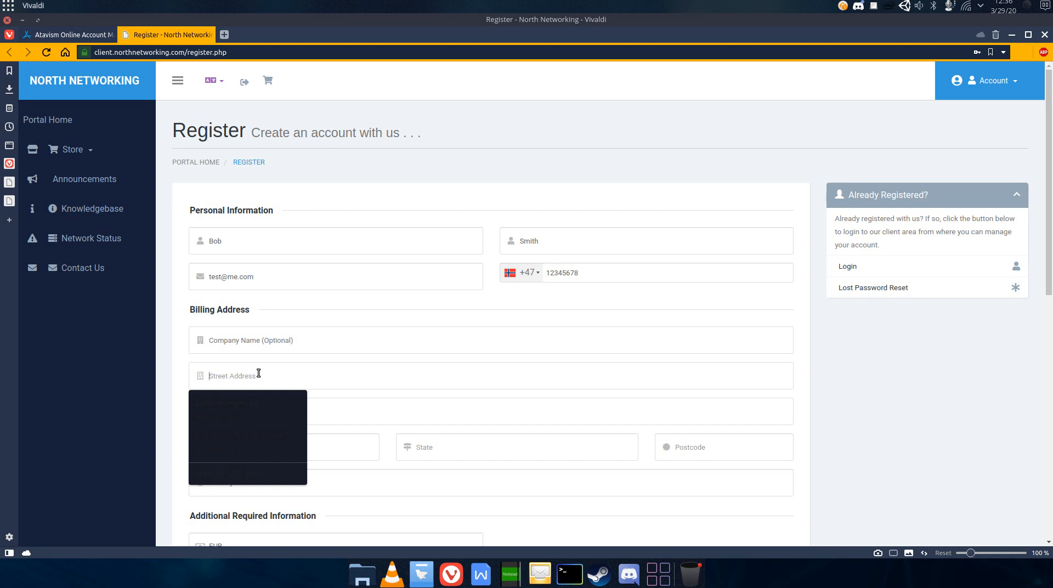
pyautogui.write('Bobstreet 12')
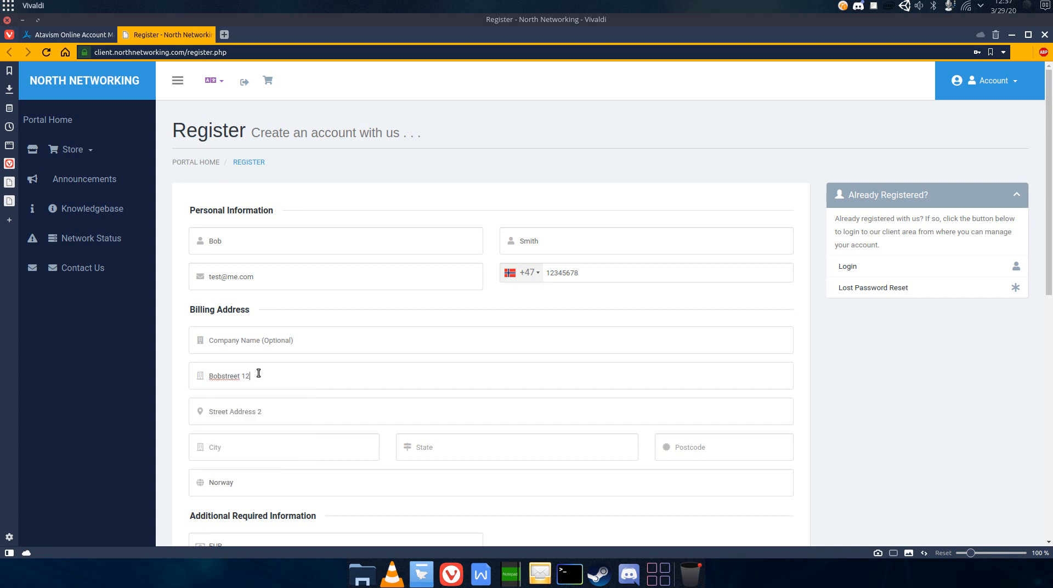
pyautogui.click(252, 455)
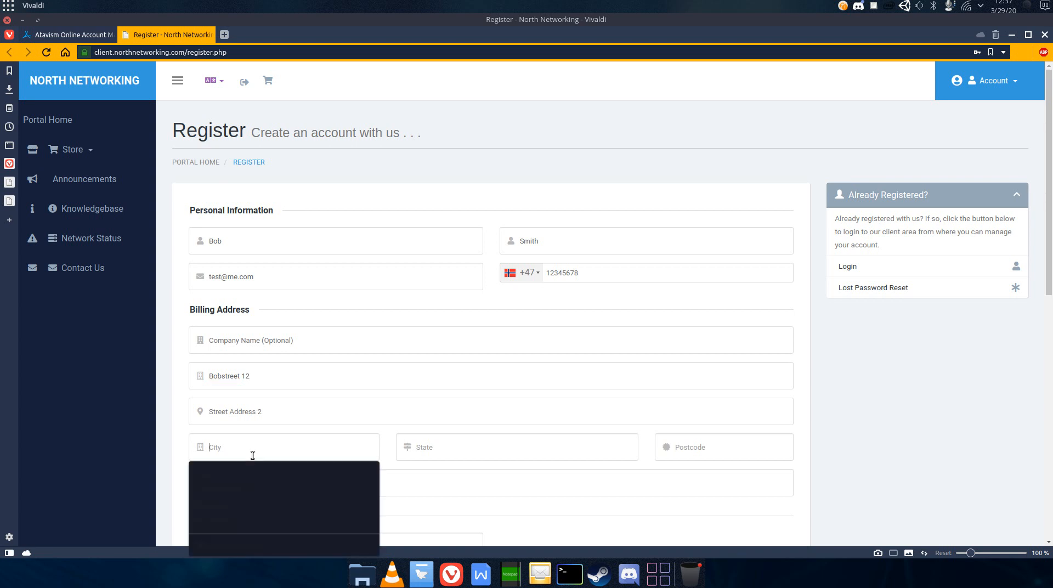
pyautogui.write('Bobtown')
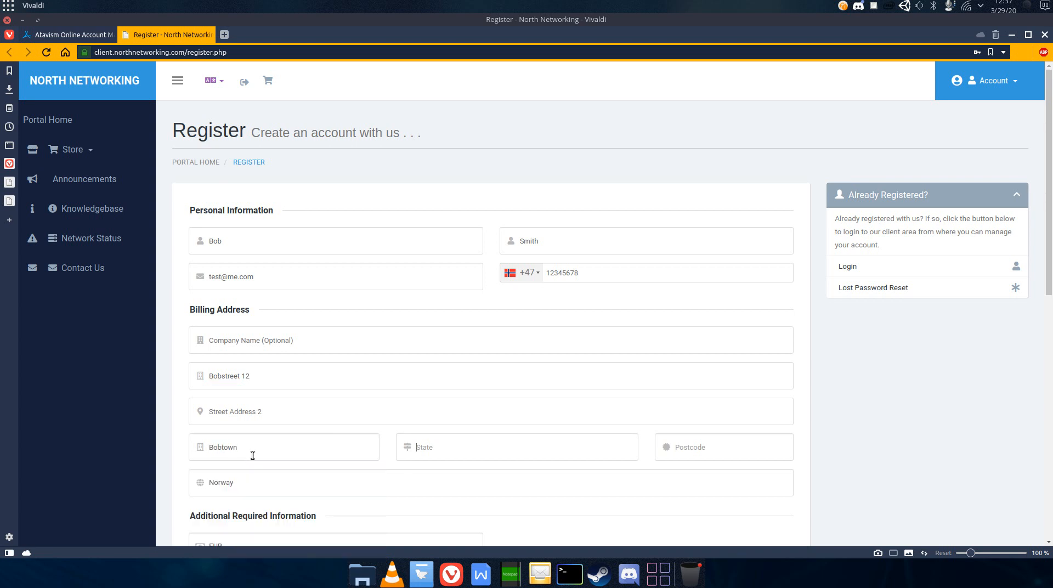
pyautogui.press('Tab')
pyautogui.write('Bobstate5454')
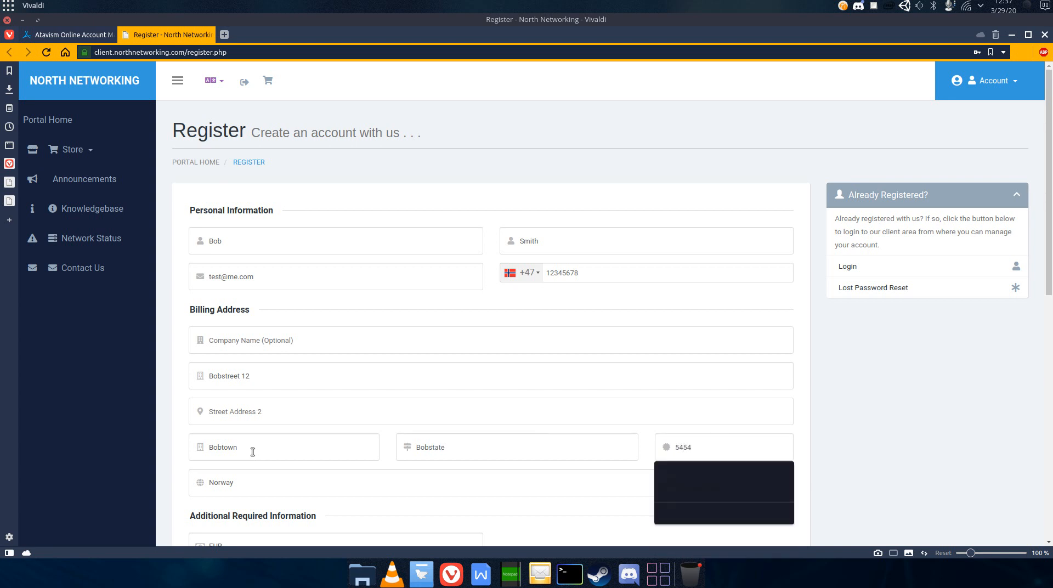
# - Select EUR as the account currency
pyautogui.scroll(-6, 252, 452)
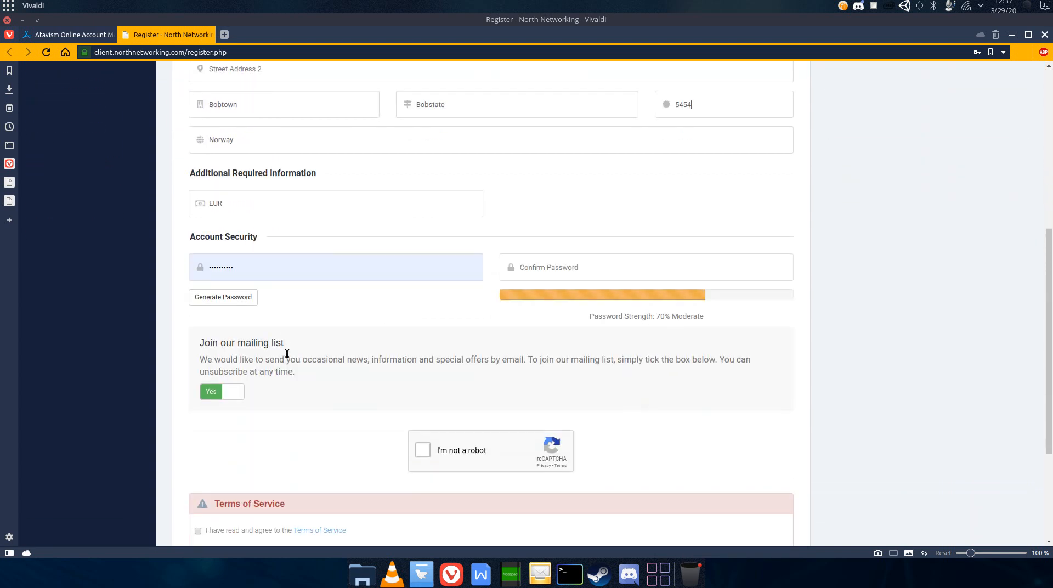
pyautogui.click(225, 195)
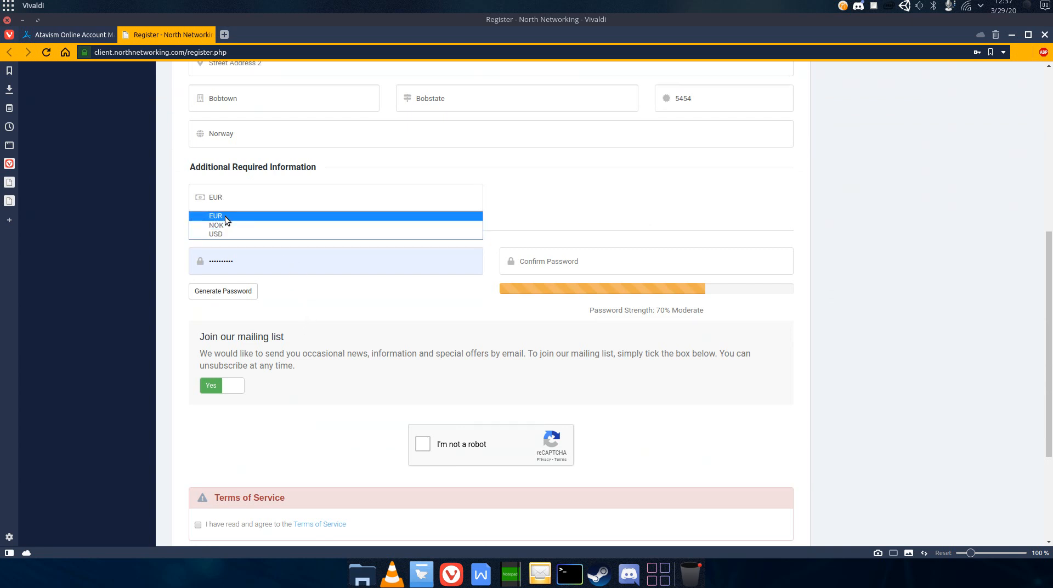
pyautogui.click(229, 201)
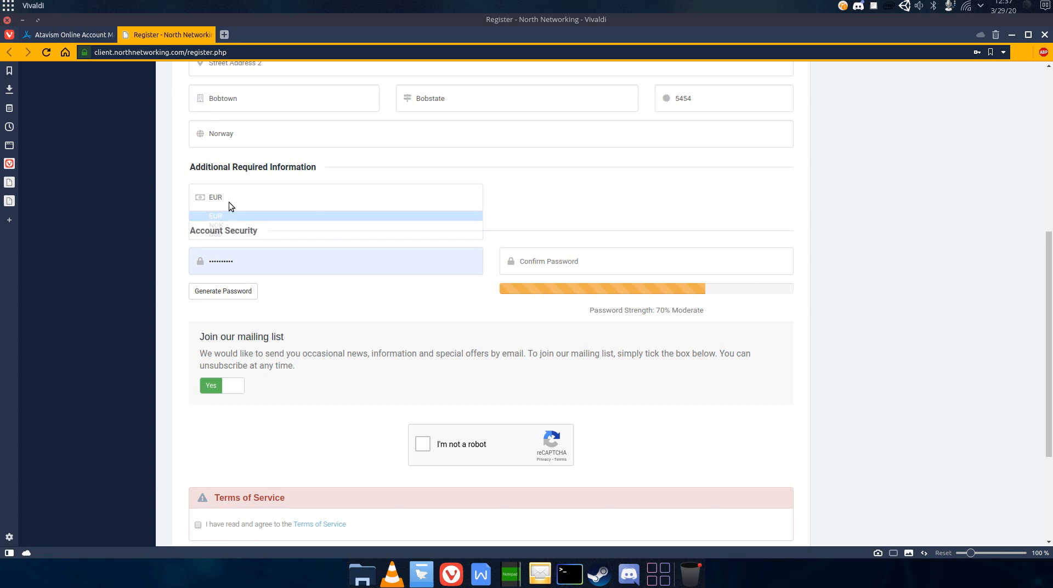
# - Set the account password and enter it again in the confirm password field
pyautogui.doubleClick(215, 262)
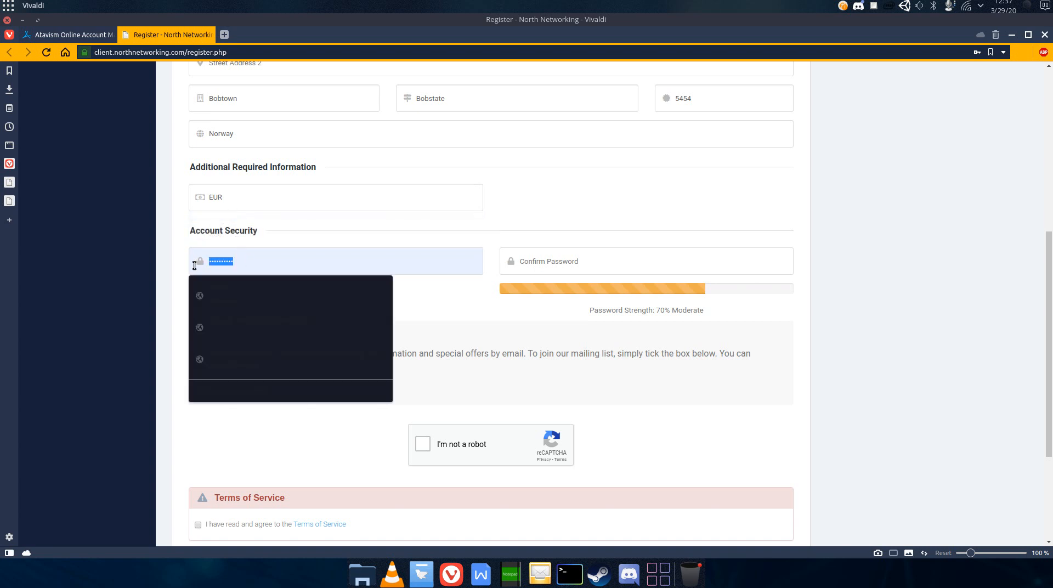
pyautogui.write('••••••••••')
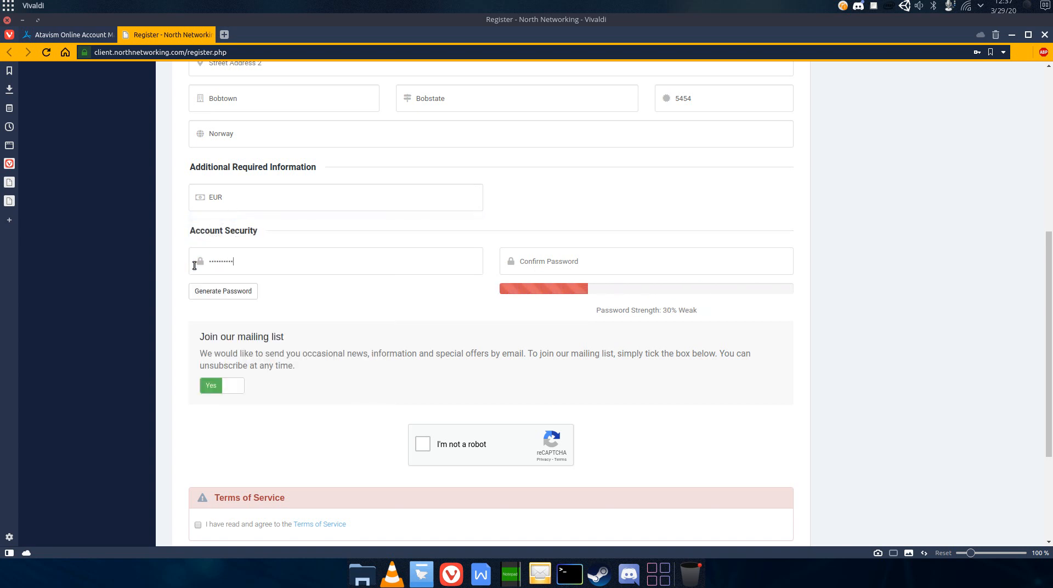
pyautogui.write('••••')
pyautogui.press('Tab')
pyautogui.write('•••')
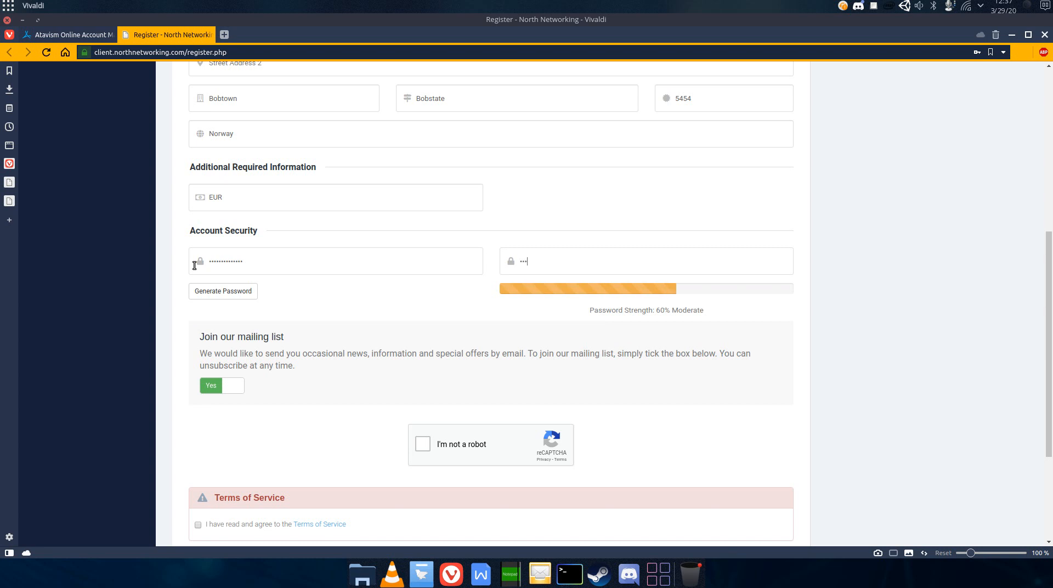
pyautogui.write('•••••••••••')
# - Tick the reCAPTCHA and terms of service boxes, submit the registration, and decline saving the password
pyautogui.scroll(-2, 329, 375)
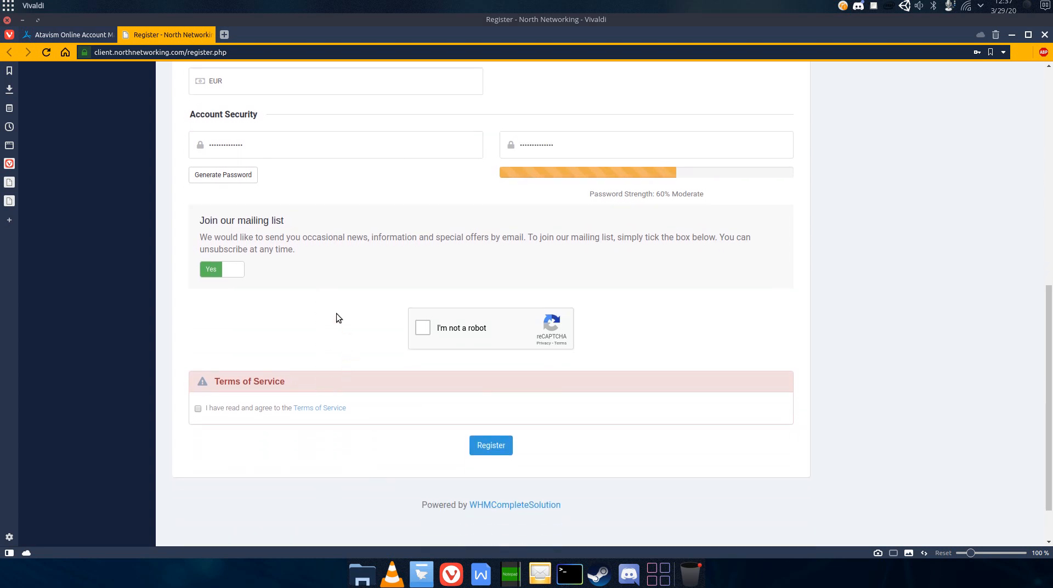
pyautogui.click(423, 329)
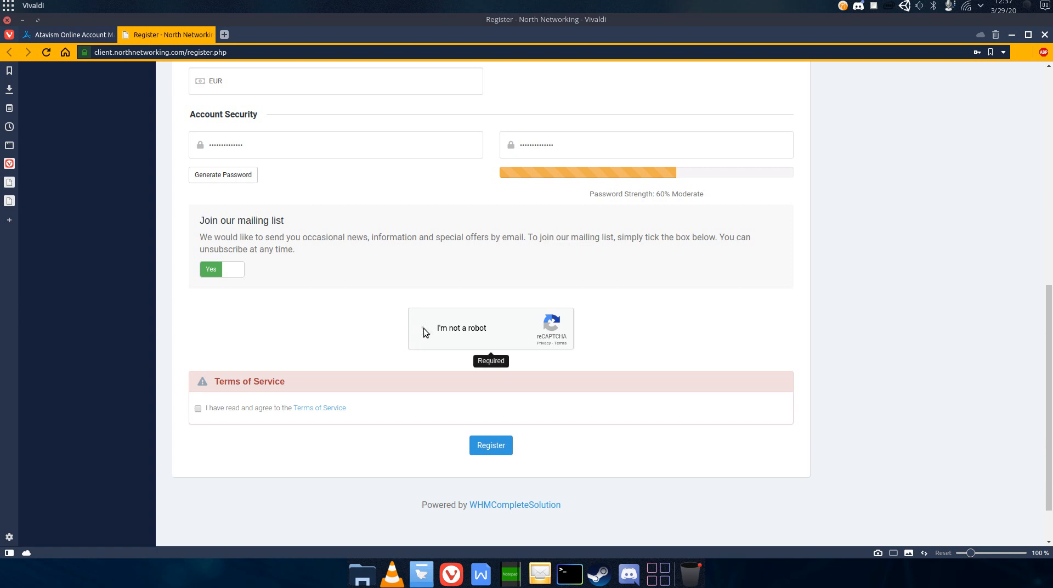
pyautogui.click(198, 409)
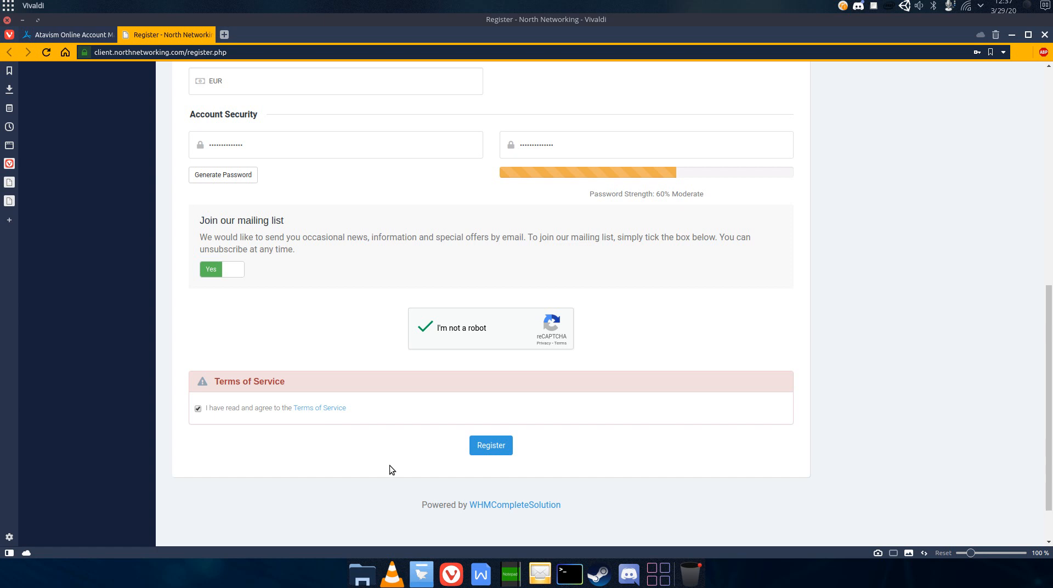
pyautogui.click(478, 445)
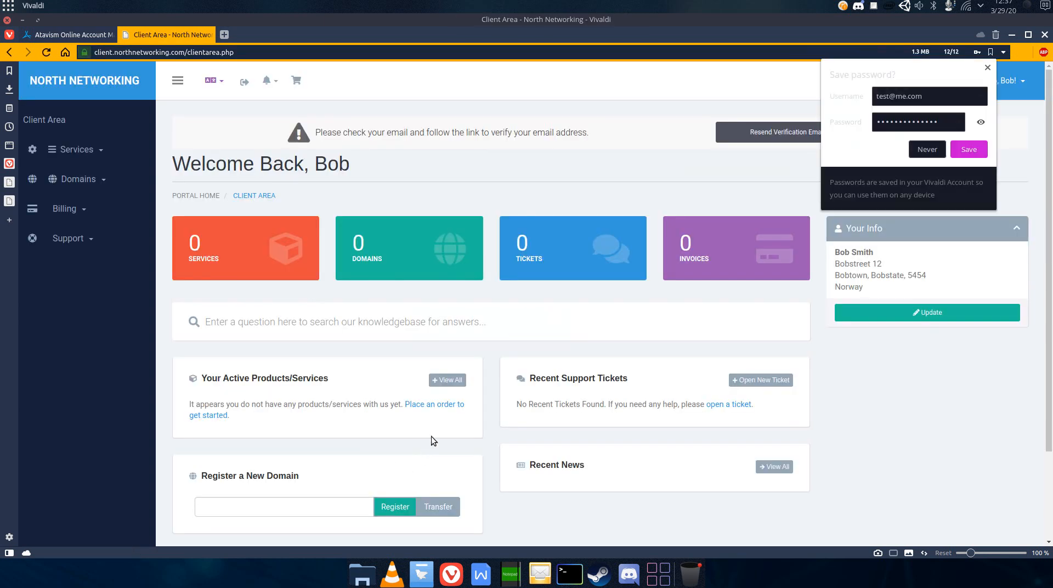
pyautogui.click(922, 151)
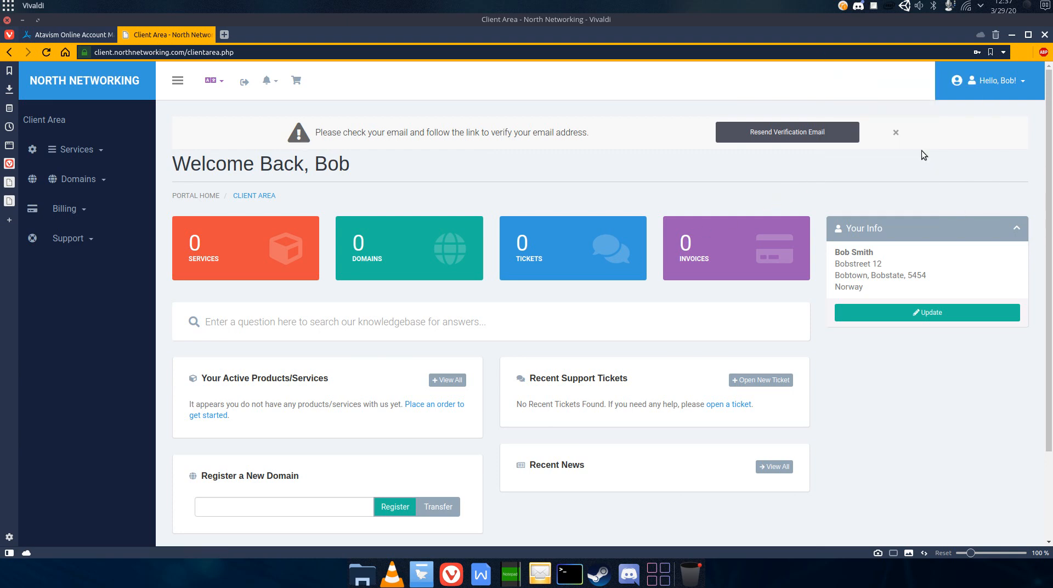
# - Return to the Atavism panel tab and enter the new account's e-mail and password in the Atavism Cloud sign-in form
pyautogui.click(67, 35)
pyautogui.click(429, 212)
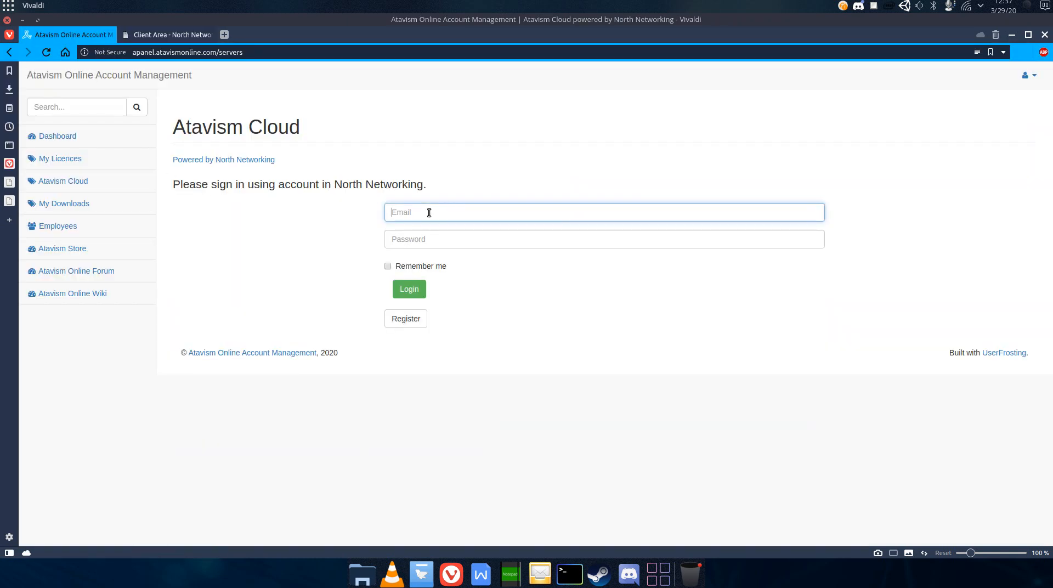
pyautogui.write('test')
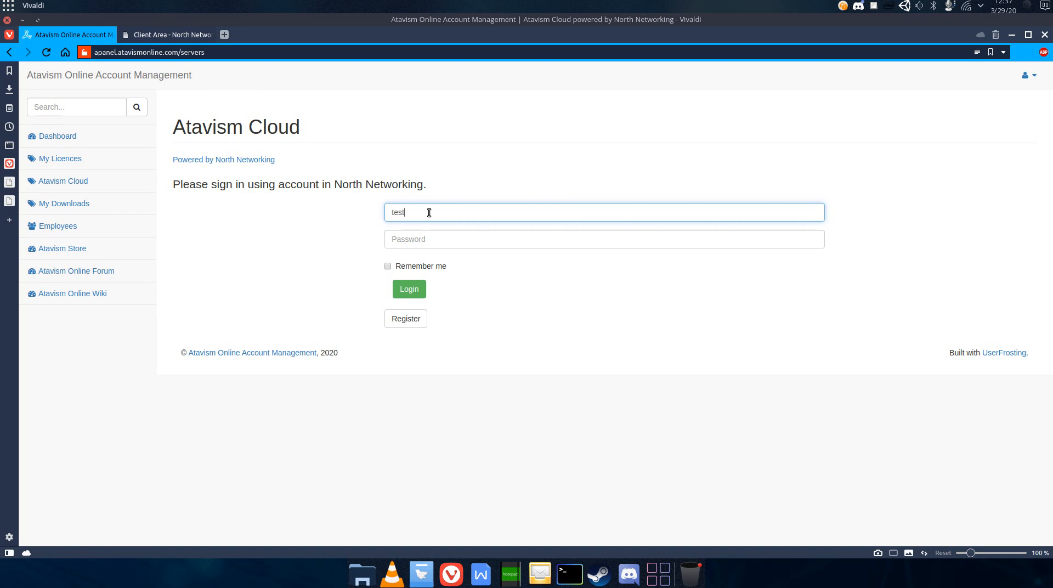
pyautogui.write('@me.com')
pyautogui.press('Tab')
pyautogui.write('t')
pyautogui.press('BackSpace')
pyautogui.write('123456')
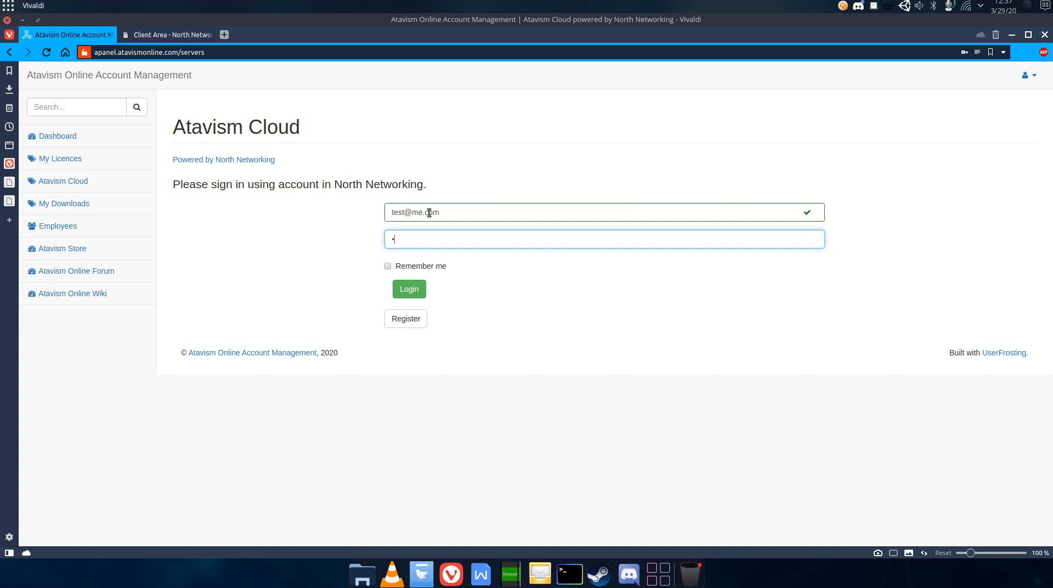
pyautogui.write('12345678')
# - Complete the account password field and sign in to Atavism Cloud
pyautogui.press('Return')
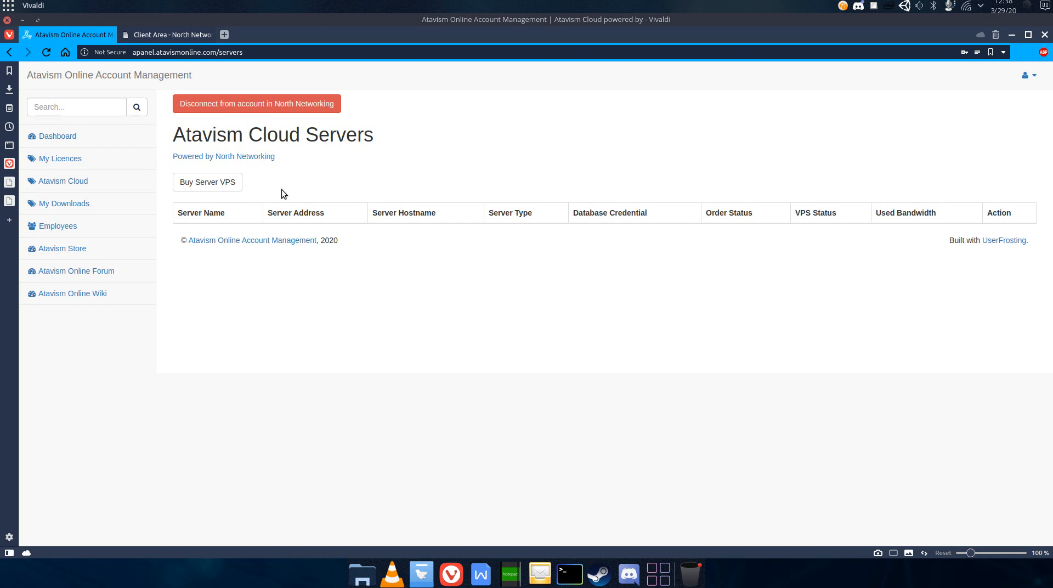
# - Open the server purchase form and choose the EU - Atavism Cloud Starter server plan
pyautogui.click(208, 182)
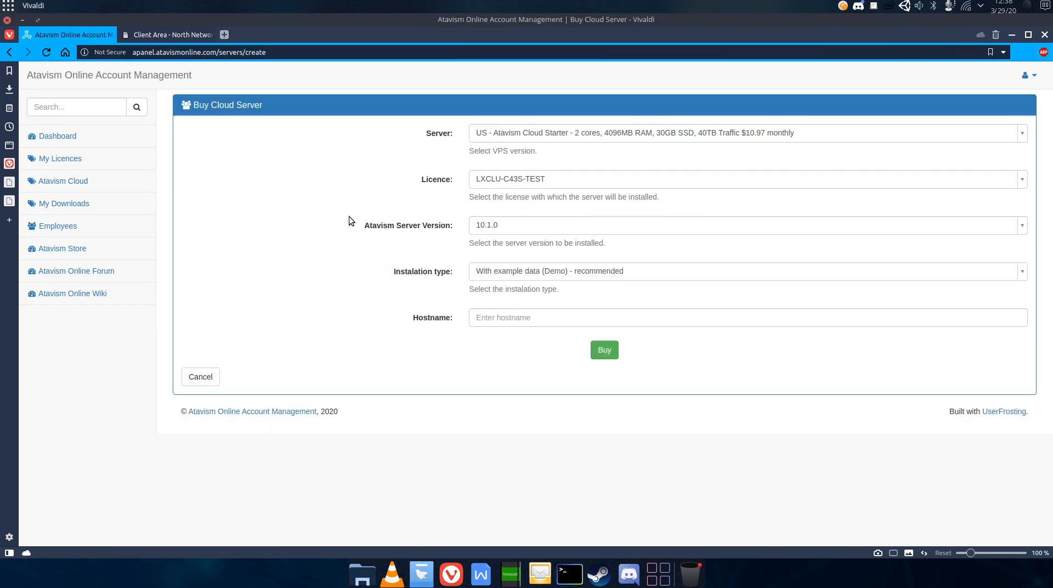
pyautogui.click(536, 135)
pyautogui.scroll(-3, 539, 220)
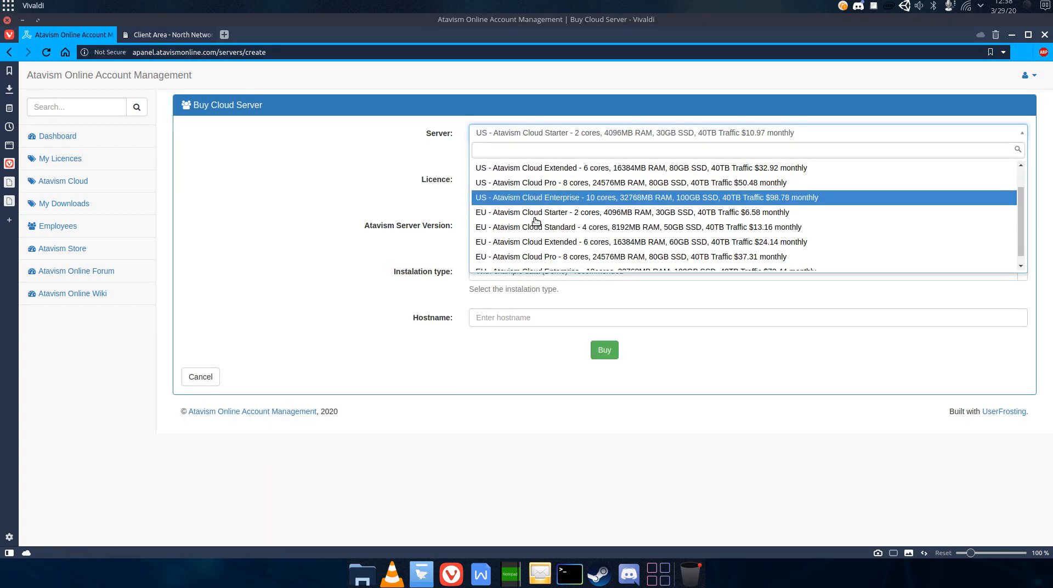
pyautogui.scroll(3, 537, 242)
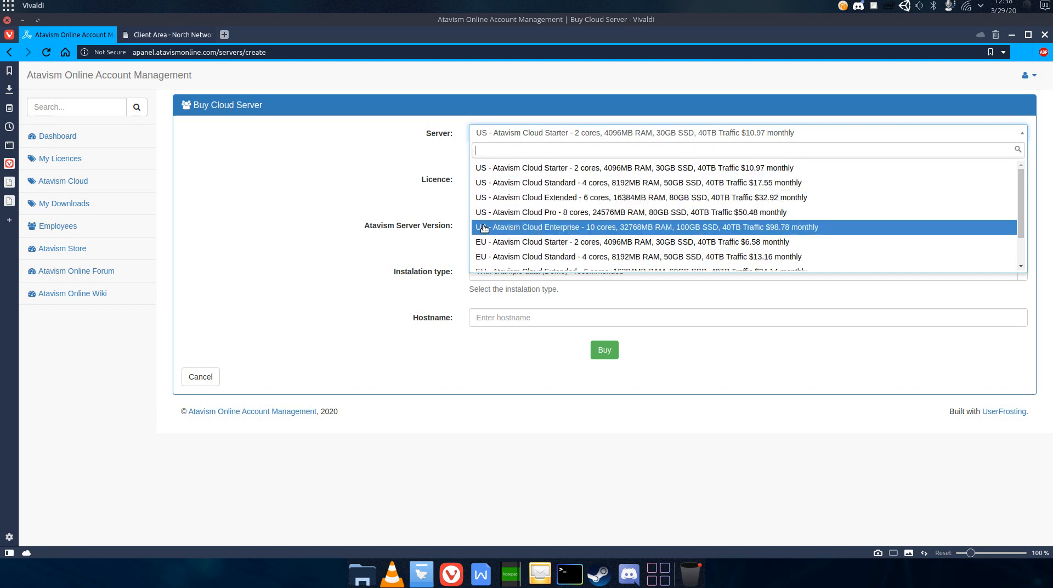
pyautogui.scroll(-3, 486, 232)
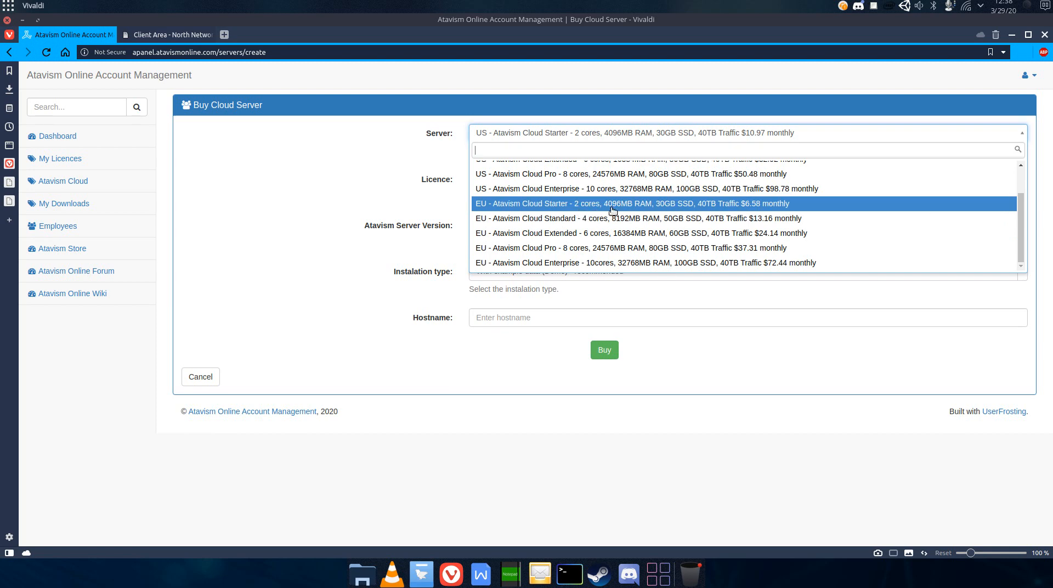
pyautogui.scroll(1, 613, 211)
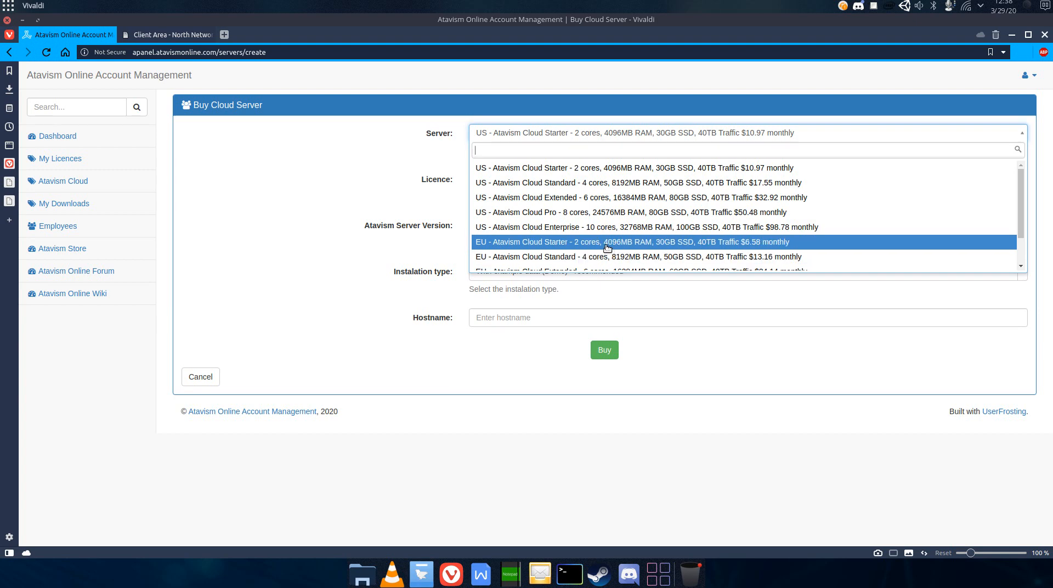
pyautogui.click(607, 247)
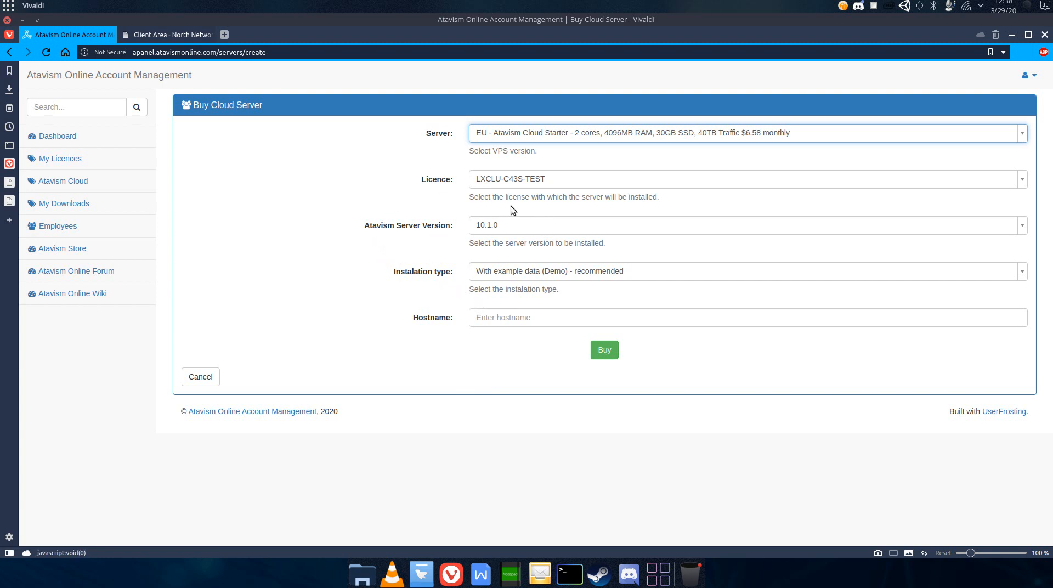
# - Set the Atavism Server Version to 2019.1.1
pyautogui.click(491, 181)
pyautogui.click(496, 187)
pyautogui.click(488, 226)
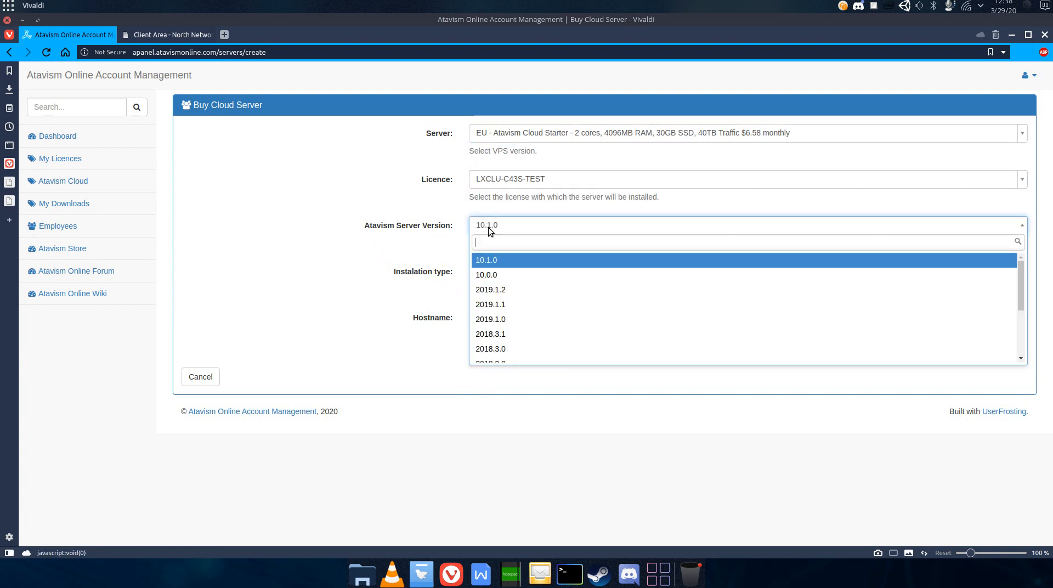
pyautogui.scroll(-3, 527, 323)
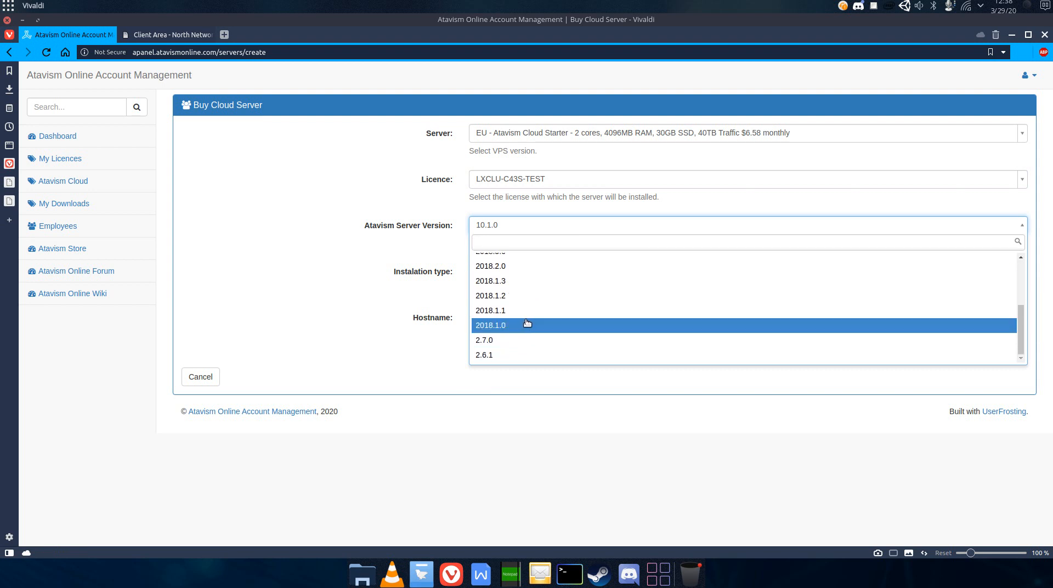
pyautogui.scroll(3, 527, 323)
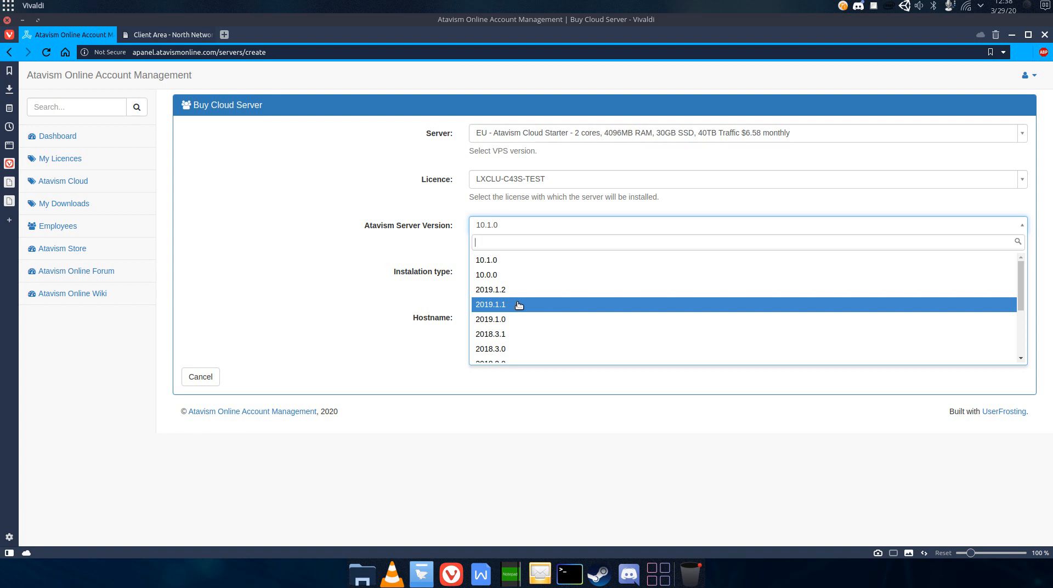
pyautogui.click(519, 306)
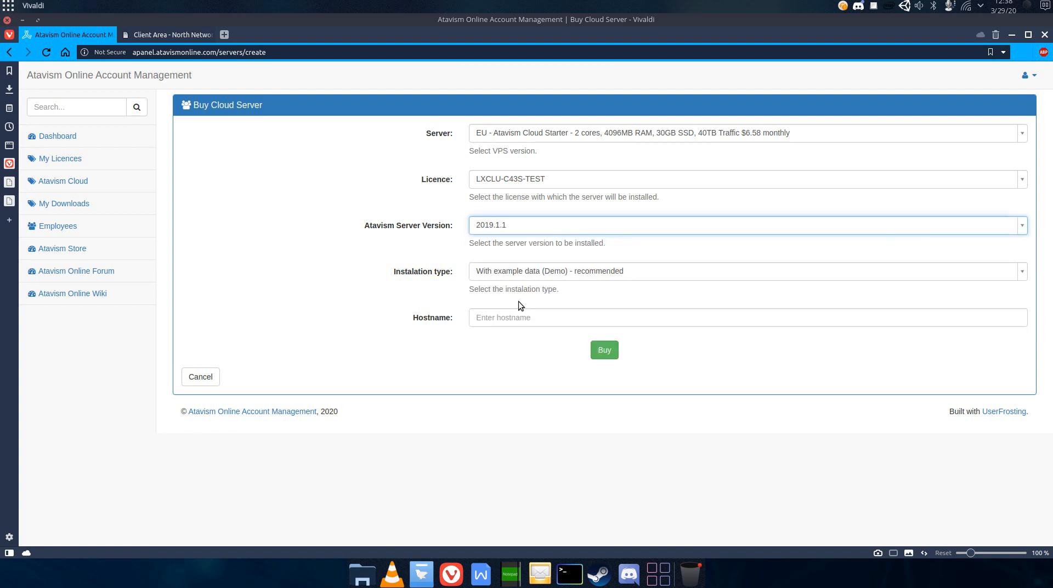
# - Set the Atavism Server Version back to 10.1.0
pyautogui.click(488, 228)
pyautogui.click(496, 261)
pyautogui.click(479, 242)
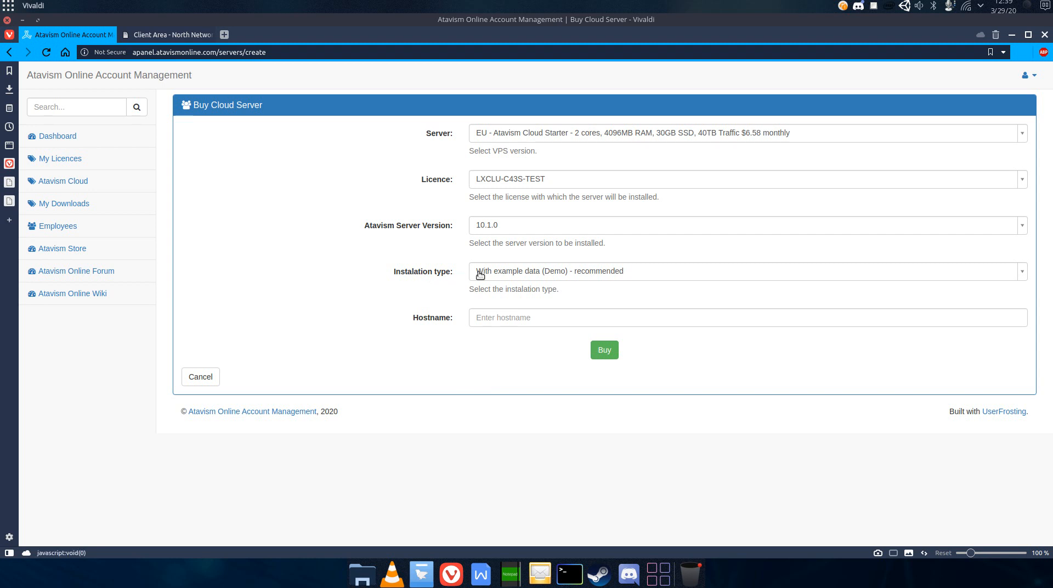
# - Switch the installation type between Without example data (Core) and With example data (Demo)
pyautogui.click(494, 273)
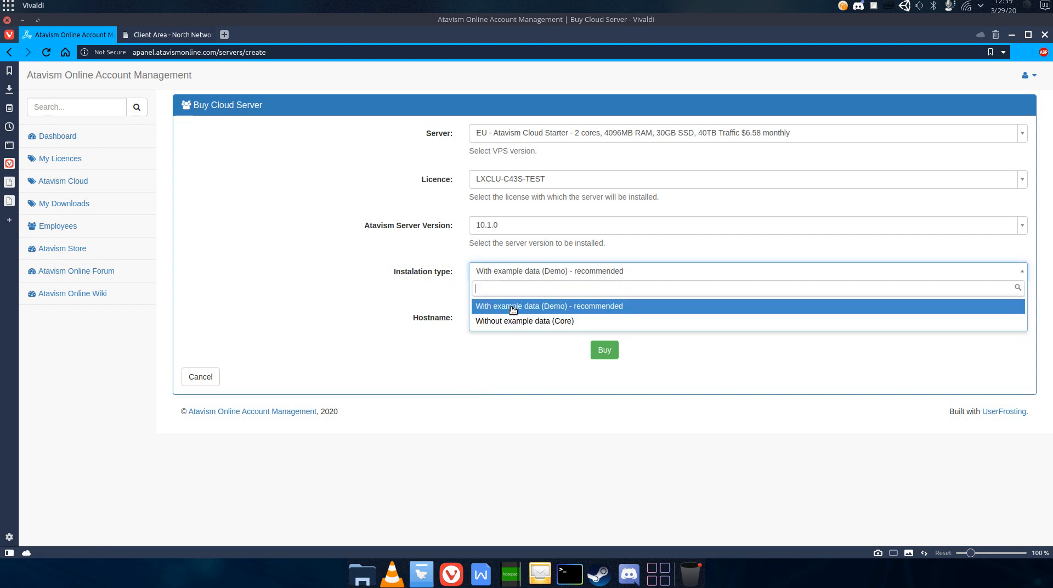
pyautogui.click(510, 322)
pyautogui.click(503, 273)
pyautogui.click(514, 311)
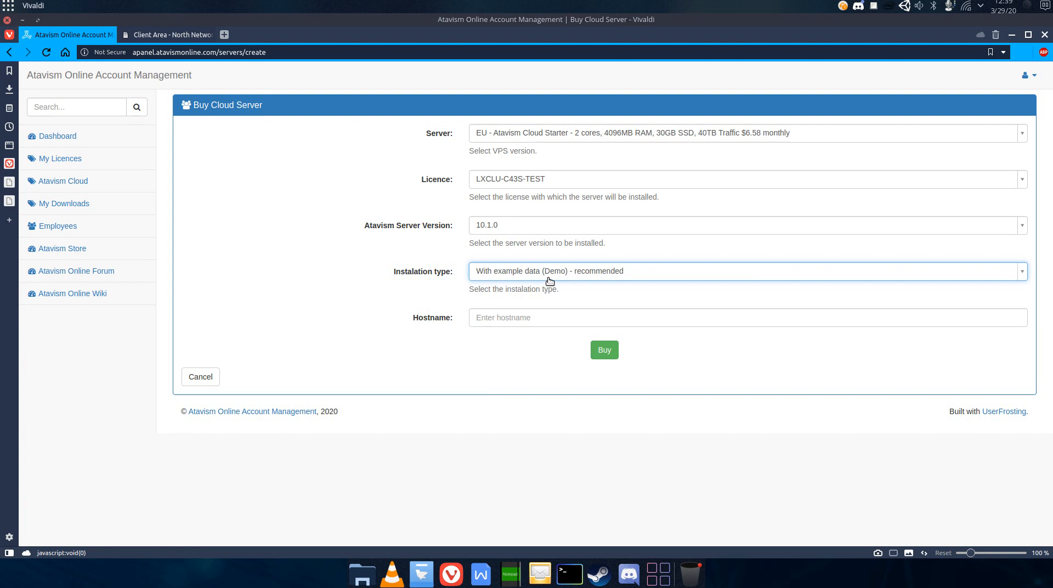
pyautogui.click(543, 276)
pyautogui.click(540, 323)
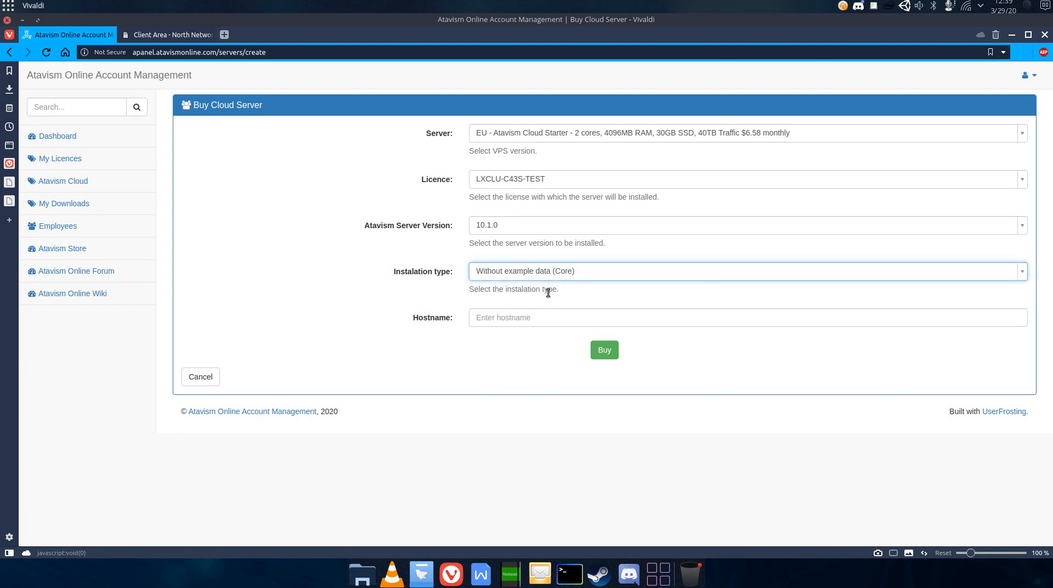
pyautogui.click(549, 290)
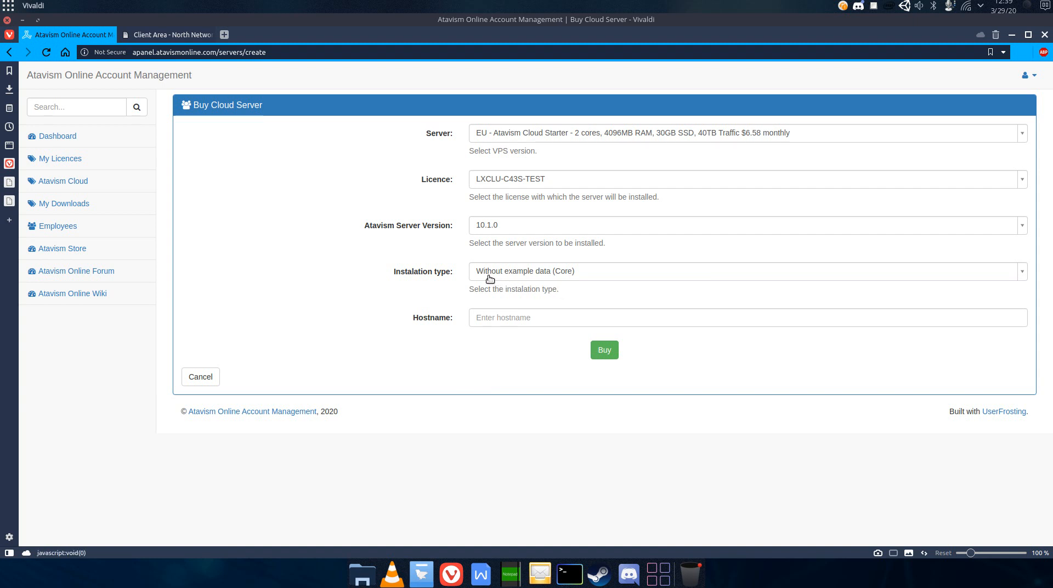
pyautogui.click(489, 278)
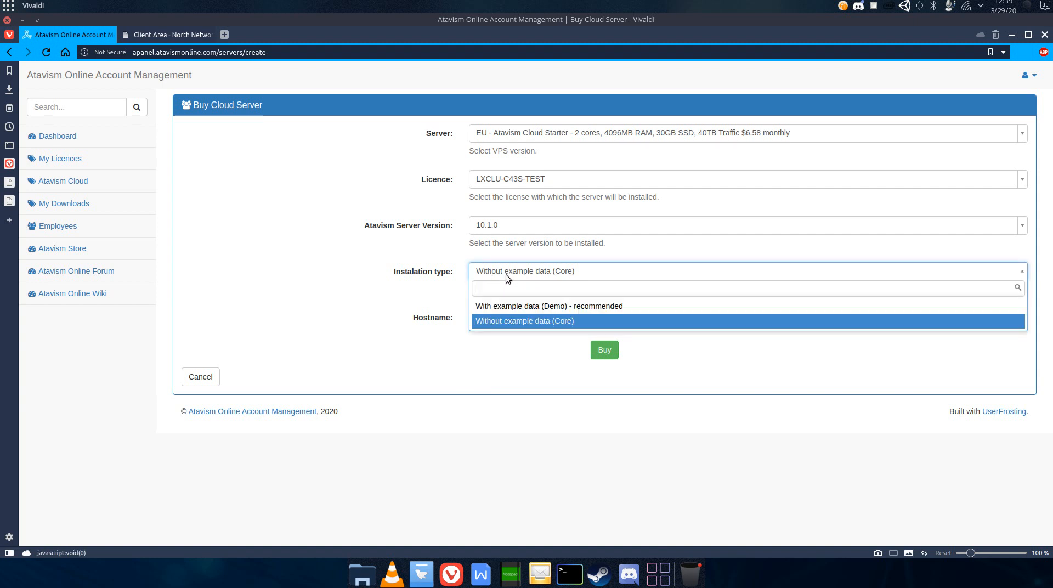
pyautogui.press('Up')
pyautogui.press('Return')
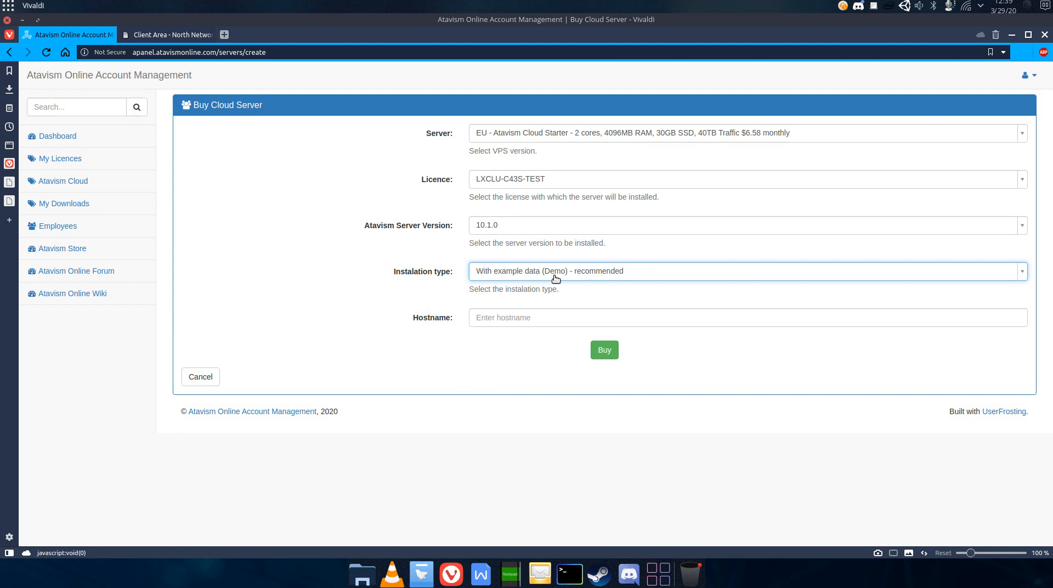
# - Set the installation type to Without example data (Core)
pyautogui.click(556, 278)
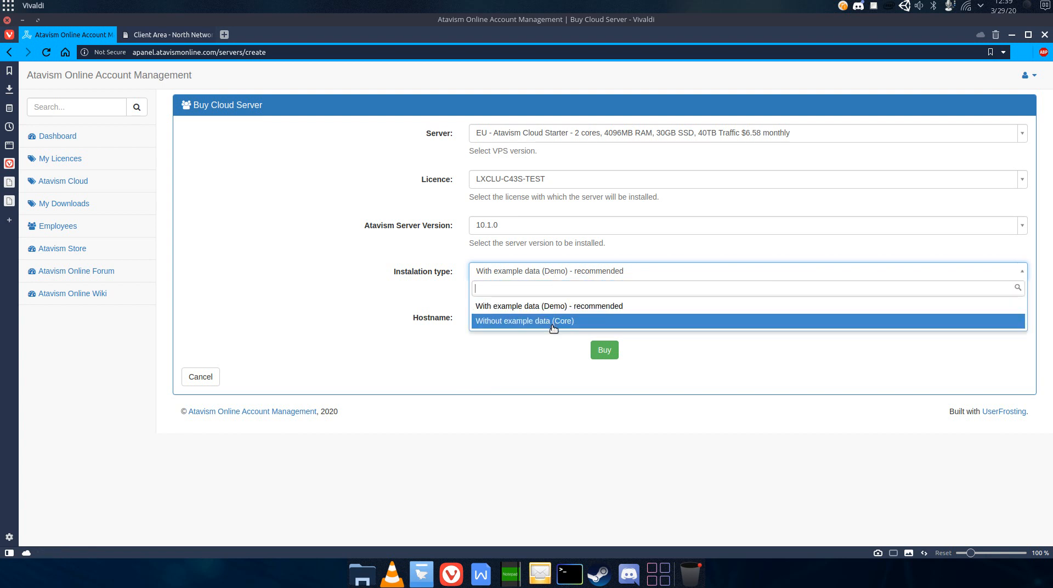
pyautogui.click(549, 320)
pyautogui.click(567, 288)
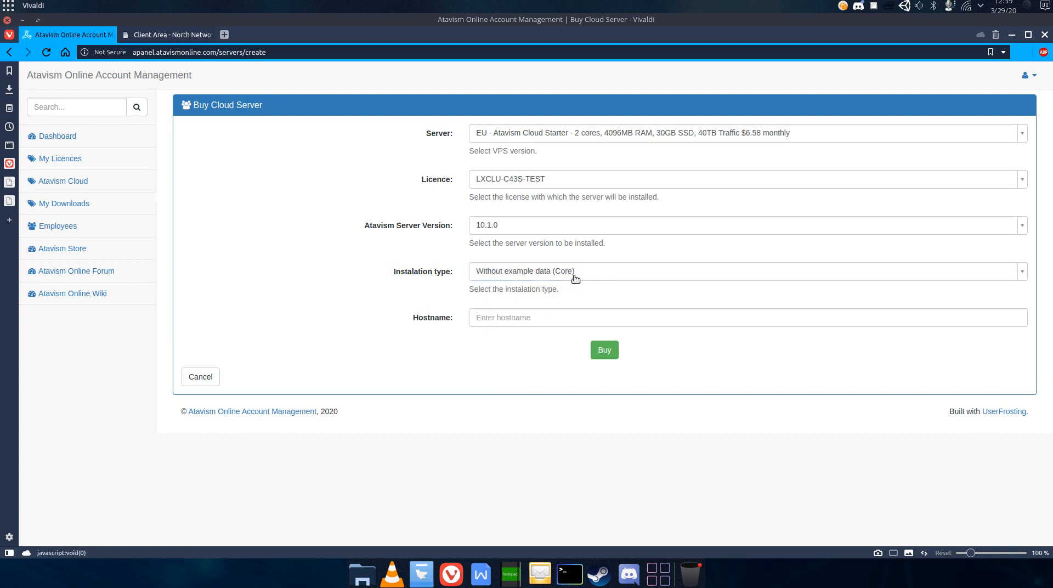
# - Enter mygame.mywebsite as the server hostname and buy the server
pyautogui.click(530, 317)
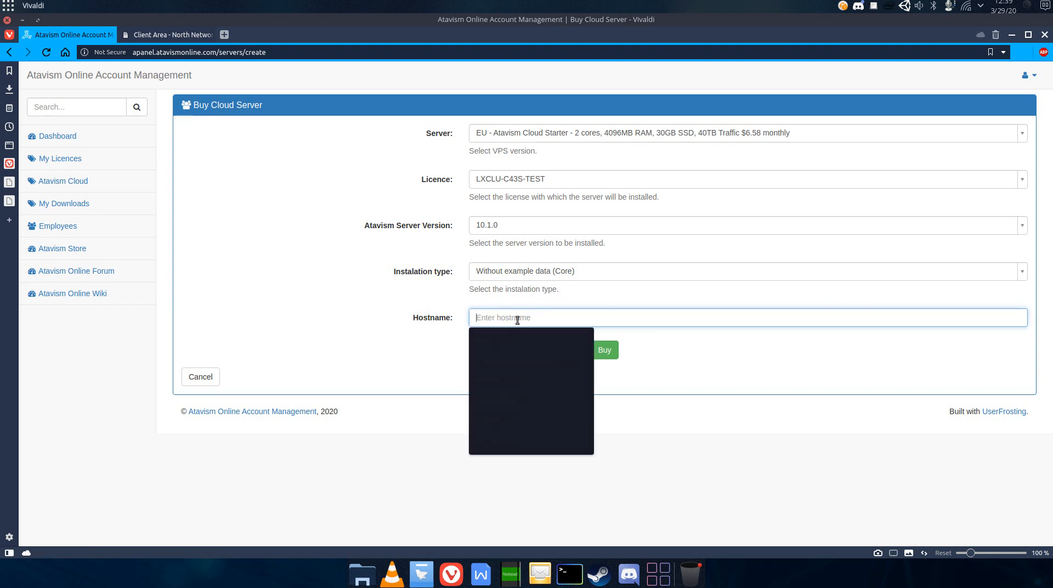
pyautogui.moveTo(414, 319); pyautogui.dragTo(487, 321)
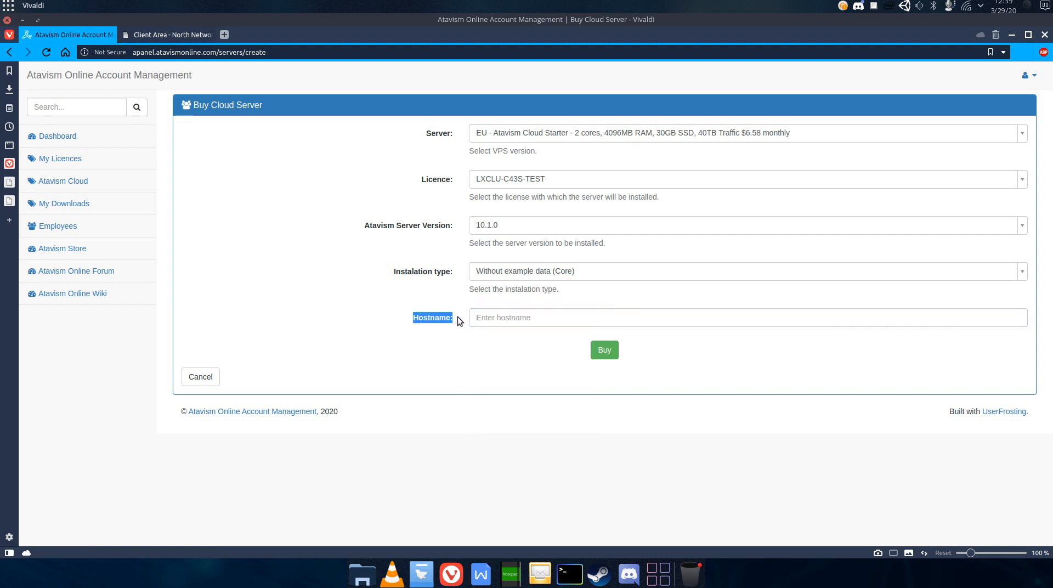
pyautogui.click(491, 321)
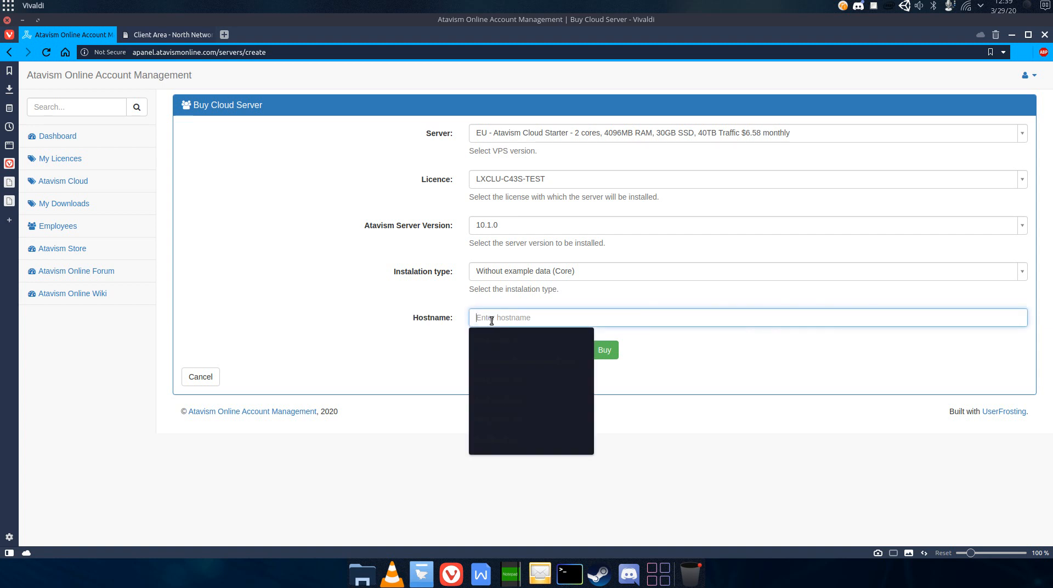
pyautogui.moveTo(413, 318); pyautogui.dragTo(446, 317)
pyautogui.click(456, 319)
pyautogui.click(416, 330)
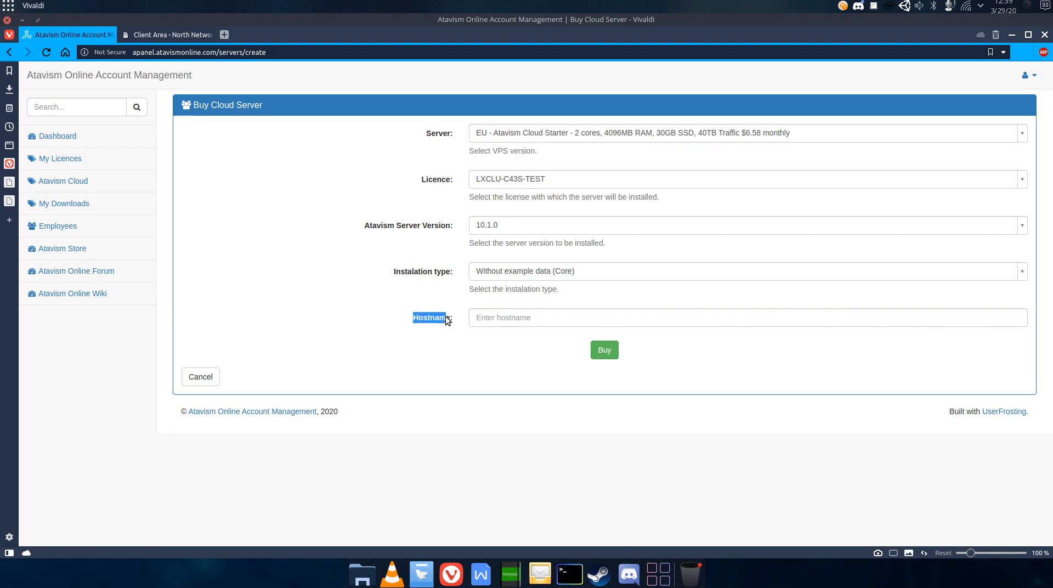
pyautogui.click(496, 321)
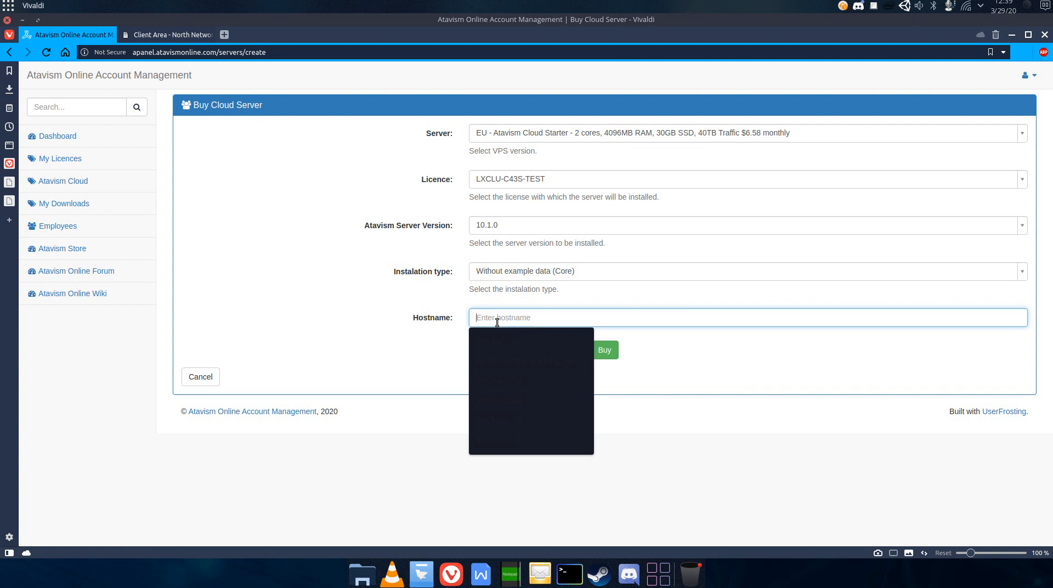
pyautogui.write('mygame')
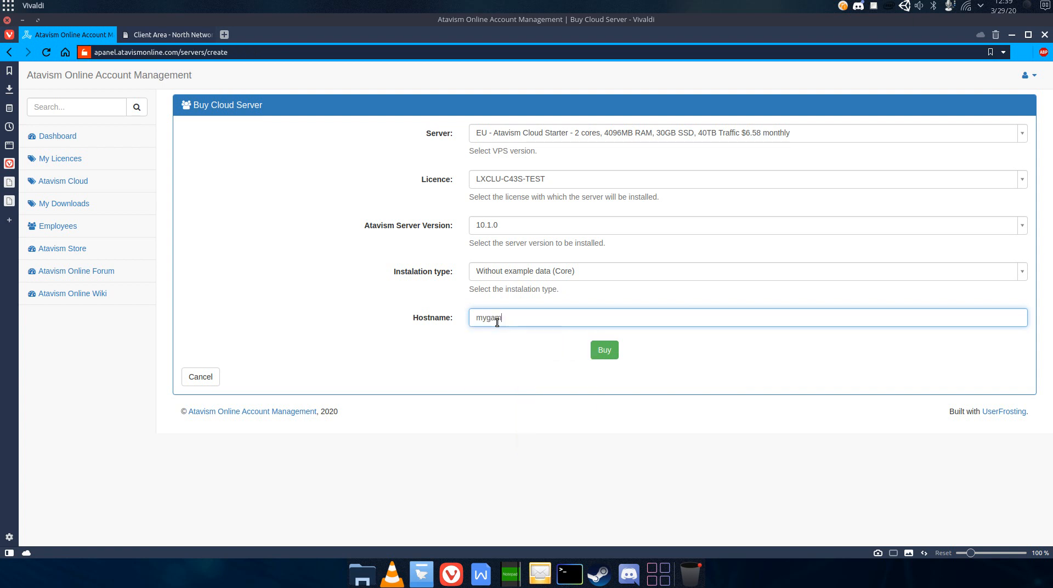
pyautogui.write('.mywebsite')
pyautogui.click(608, 353)
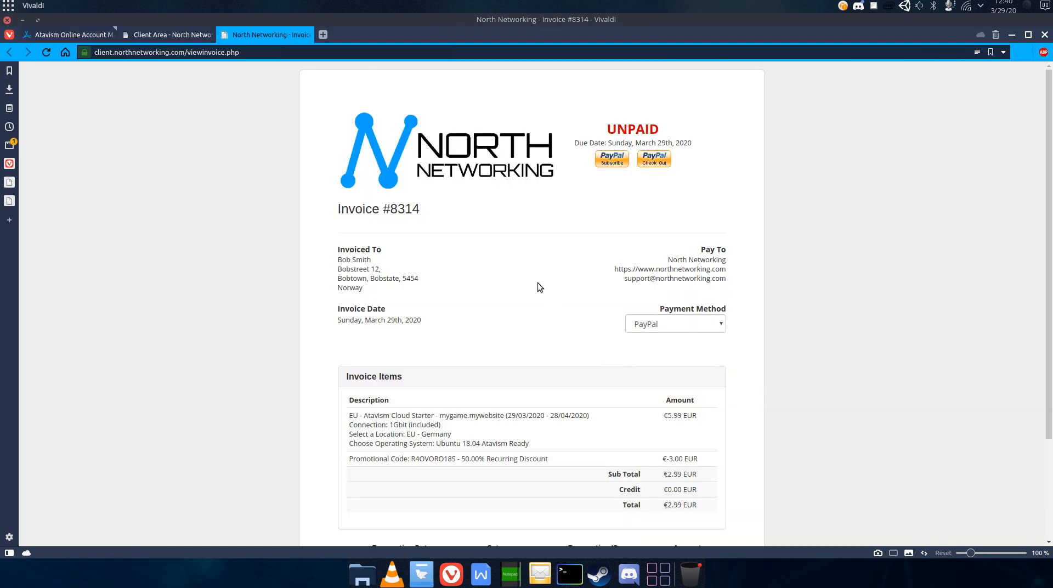
# - Change the invoice's payment method to Credit Card via Stripe and then back to PayPal
pyautogui.scroll(-3, 532, 321)
pyautogui.scroll(3, 556, 346)
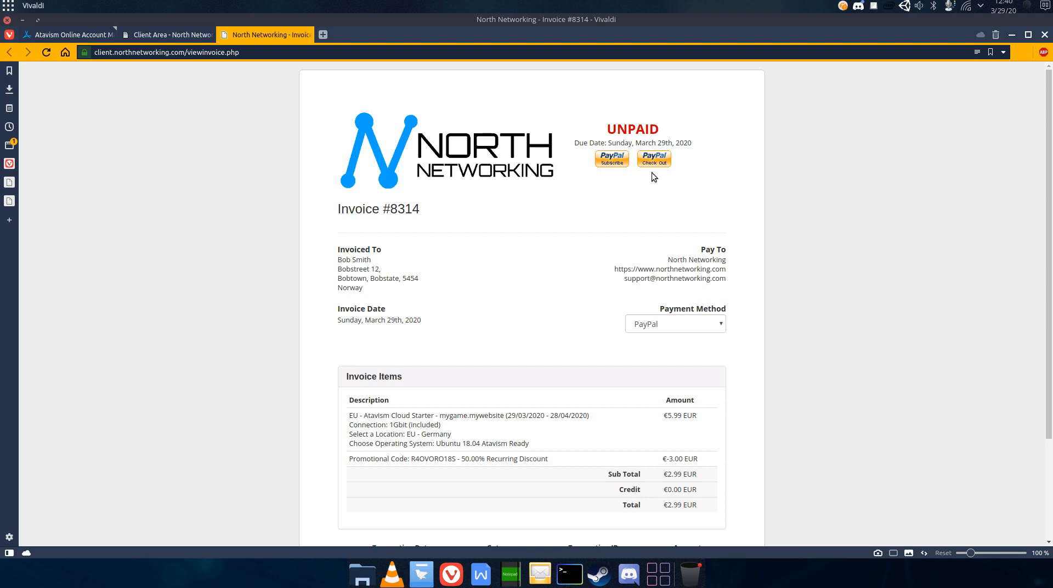
pyautogui.scroll(-3, 620, 219)
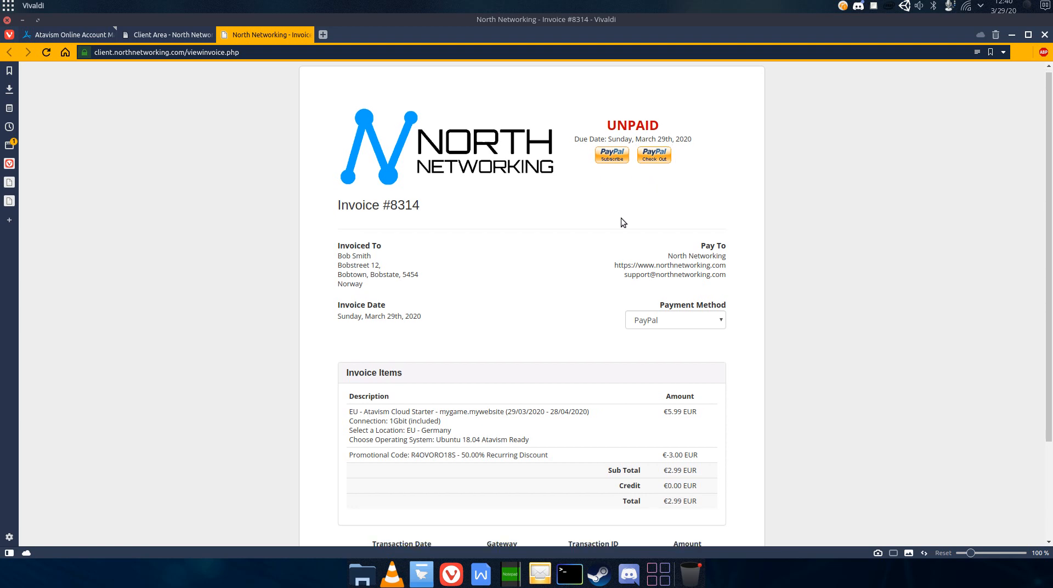
pyautogui.click(646, 236)
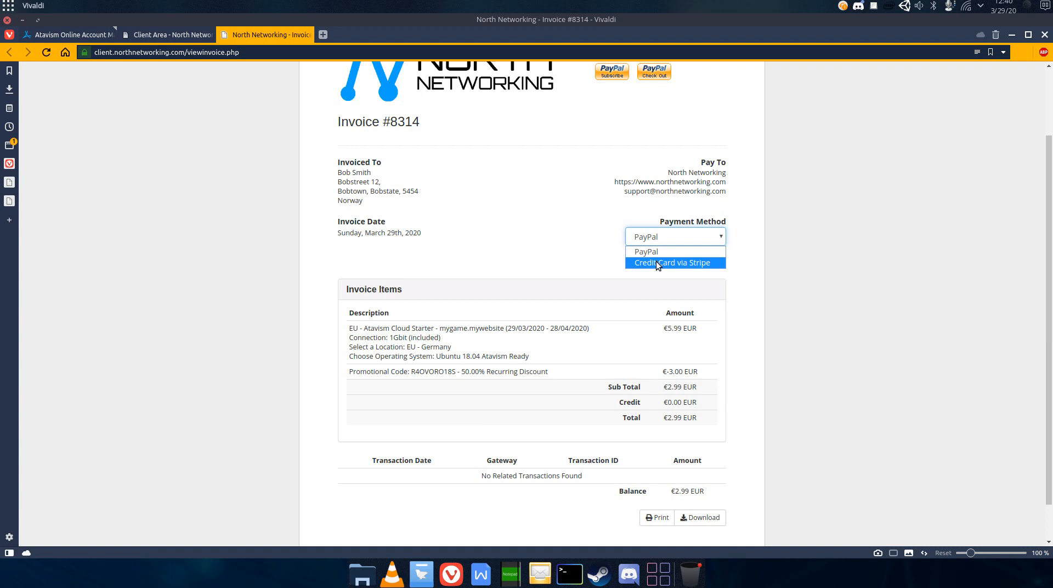
pyautogui.click(656, 261)
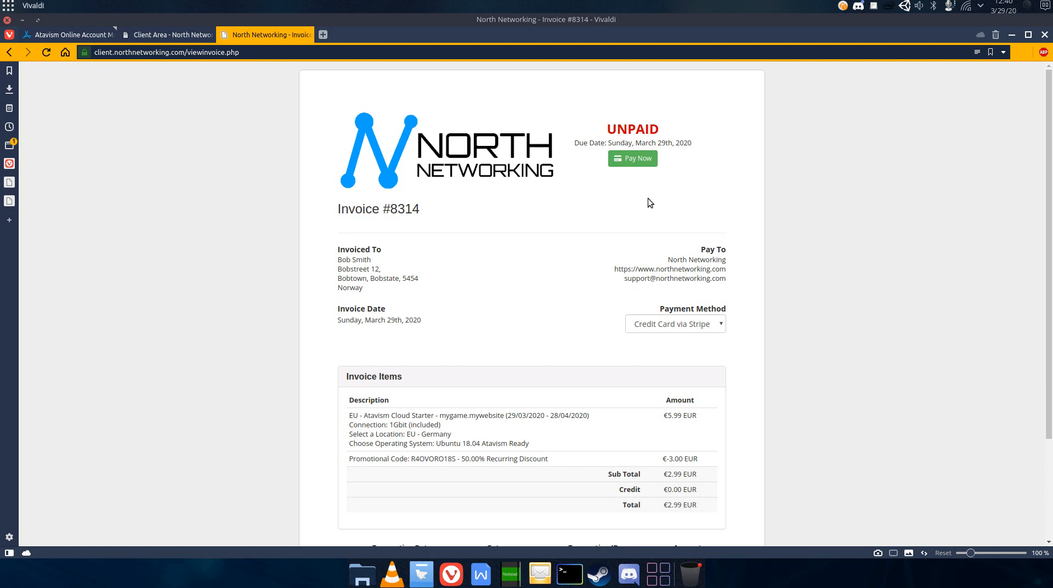
pyautogui.click(636, 321)
pyautogui.click(640, 327)
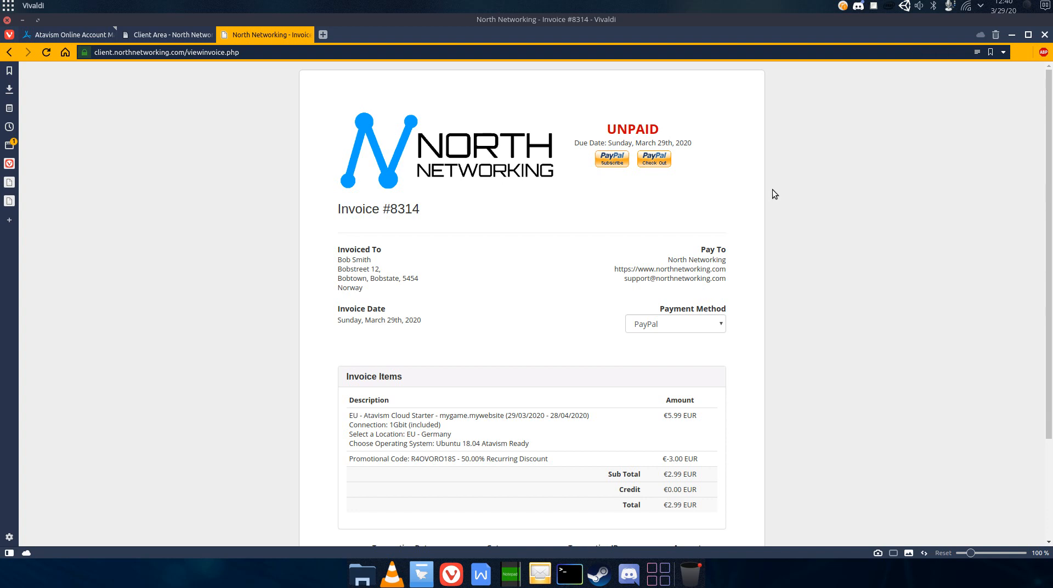
# - Close the invoice tab to return to the Atavism Cloud servers list
pyautogui.rightClick(871, 7)
pyautogui.click(877, 29)
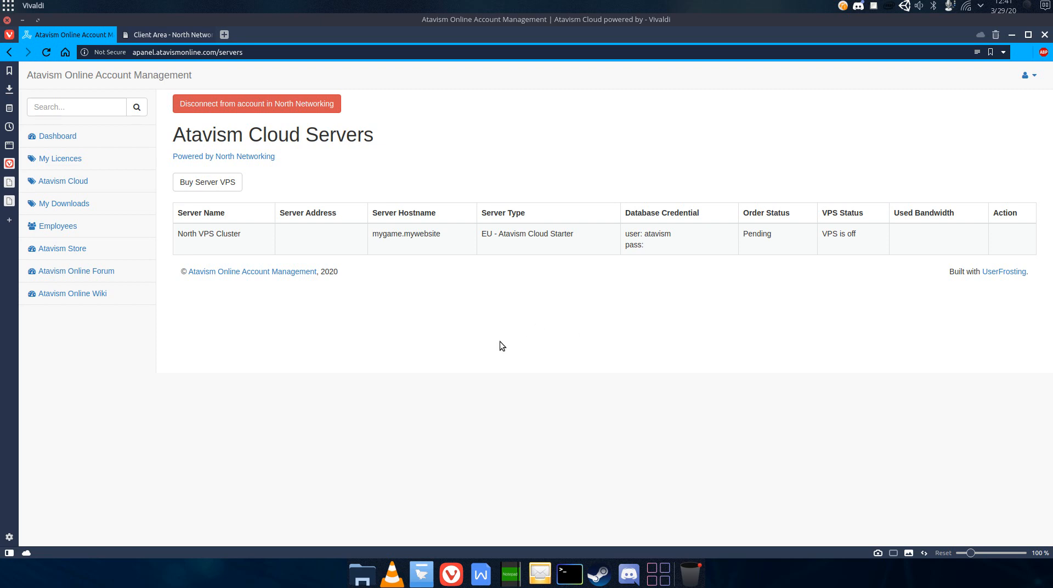
# - Switch to the other browser window showing the server-ready e-mail message
pyautogui.click(452, 574)
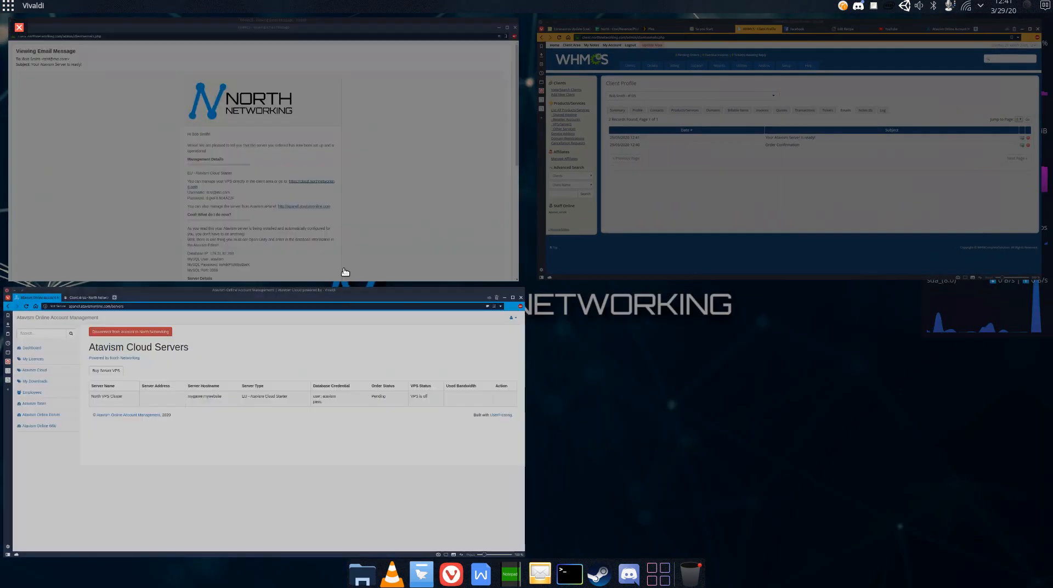
pyautogui.click(344, 272)
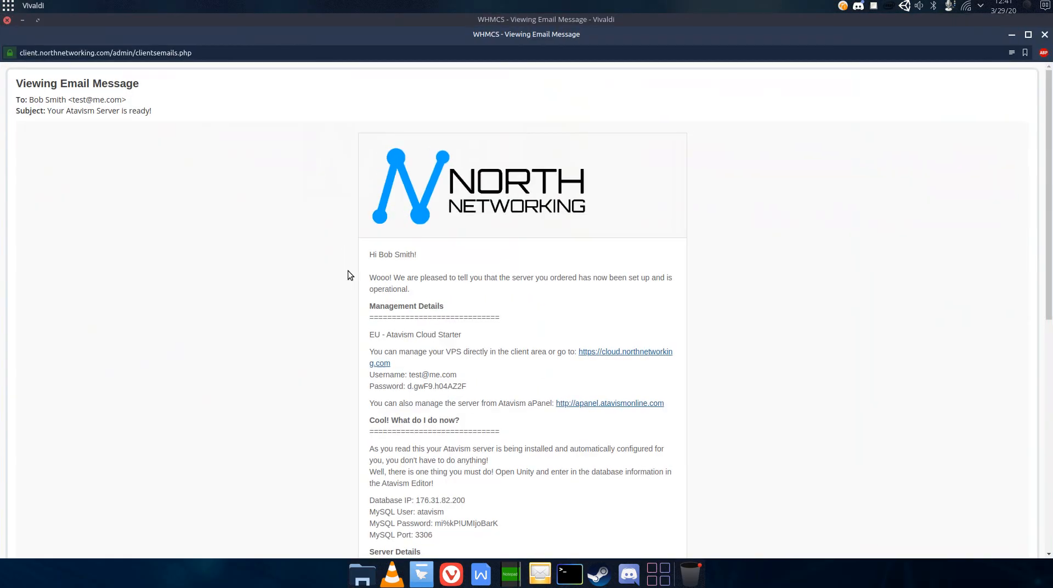
# - Scroll through the server-ready e-mail and review its greeting and management details
pyautogui.scroll(-3, 359, 382)
pyautogui.scroll(-1, 359, 382)
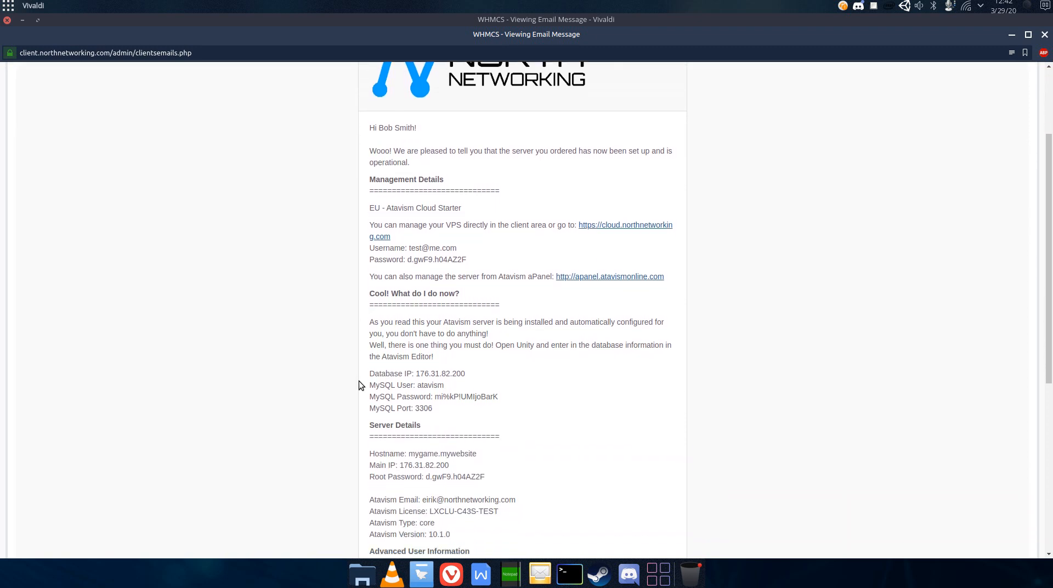
pyautogui.moveTo(374, 112); pyautogui.dragTo(421, 112)
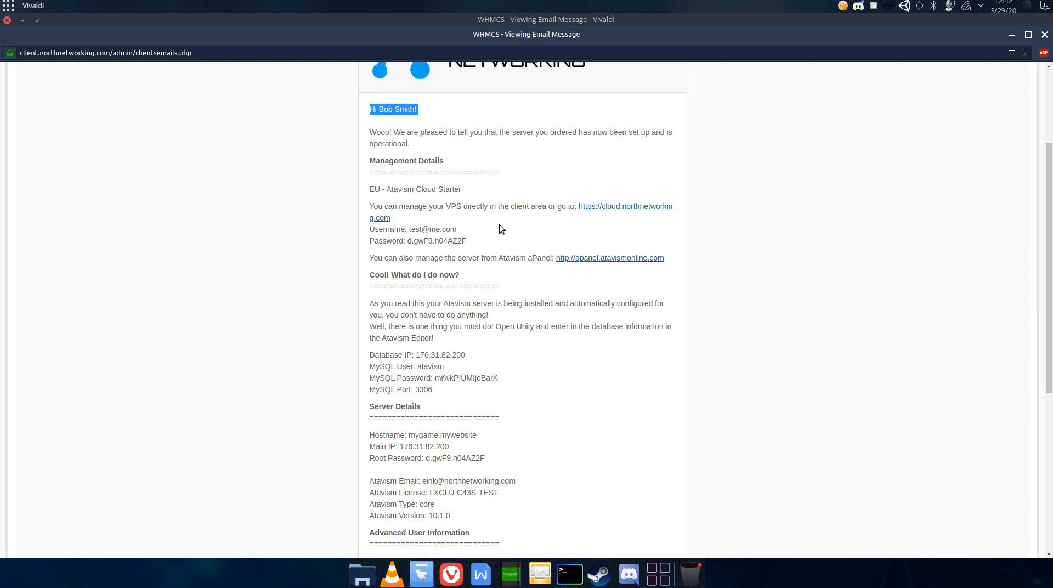
pyautogui.click(494, 253)
pyautogui.scroll(-1, 494, 252)
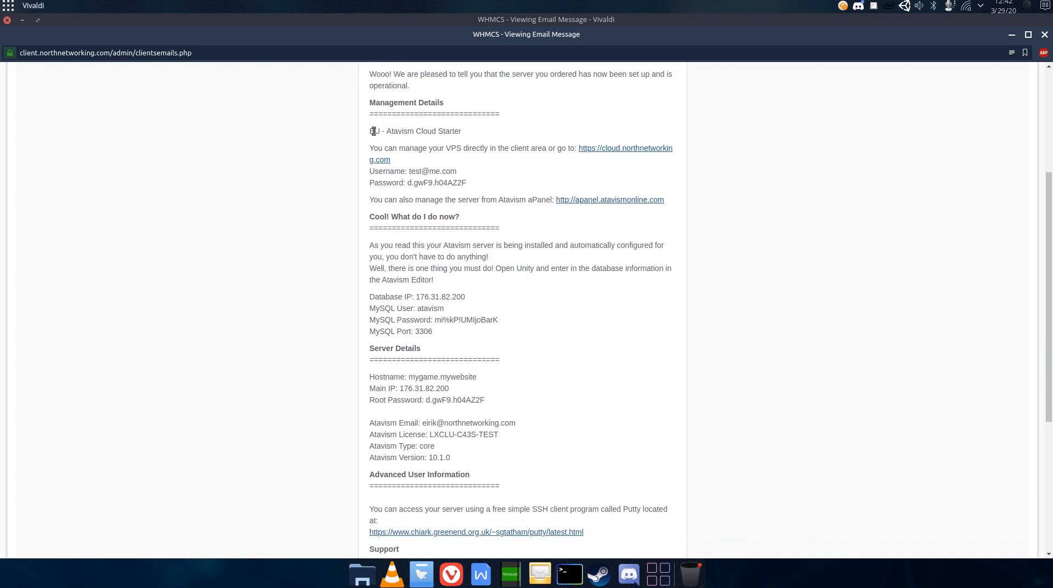
pyautogui.moveTo(370, 127); pyautogui.dragTo(681, 202)
pyautogui.click(682, 201)
pyautogui.scroll(-3, 590, 233)
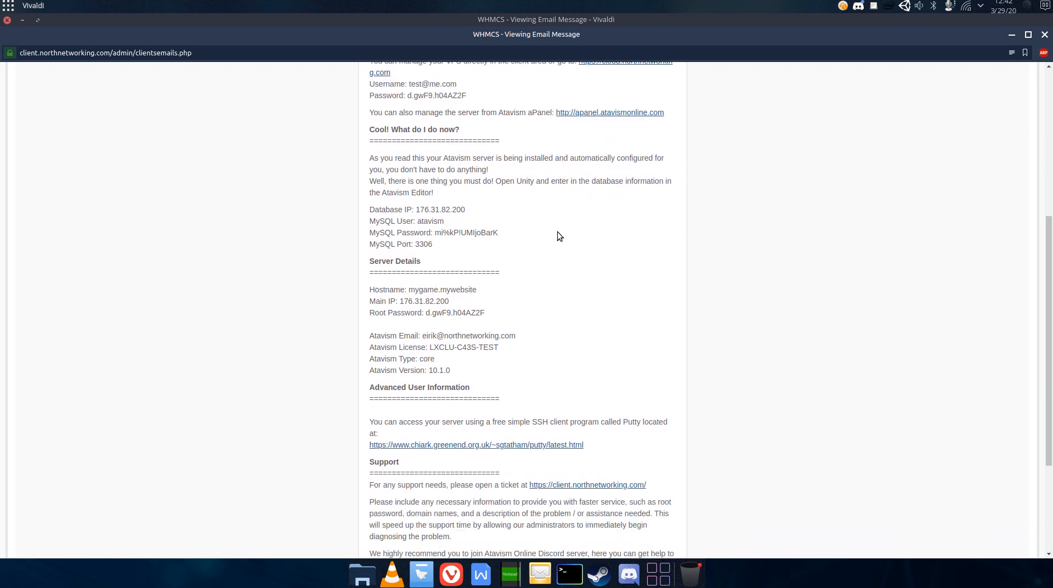
# - Review the e-mail's database credentials and server details sections
pyautogui.moveTo(443, 245); pyautogui.dragTo(371, 213)
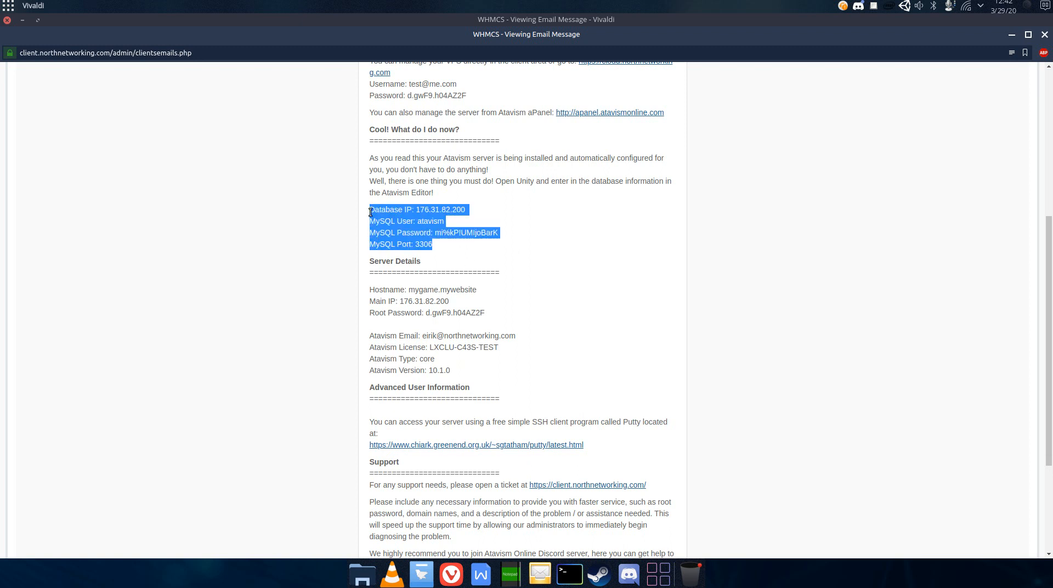
pyautogui.click(446, 242)
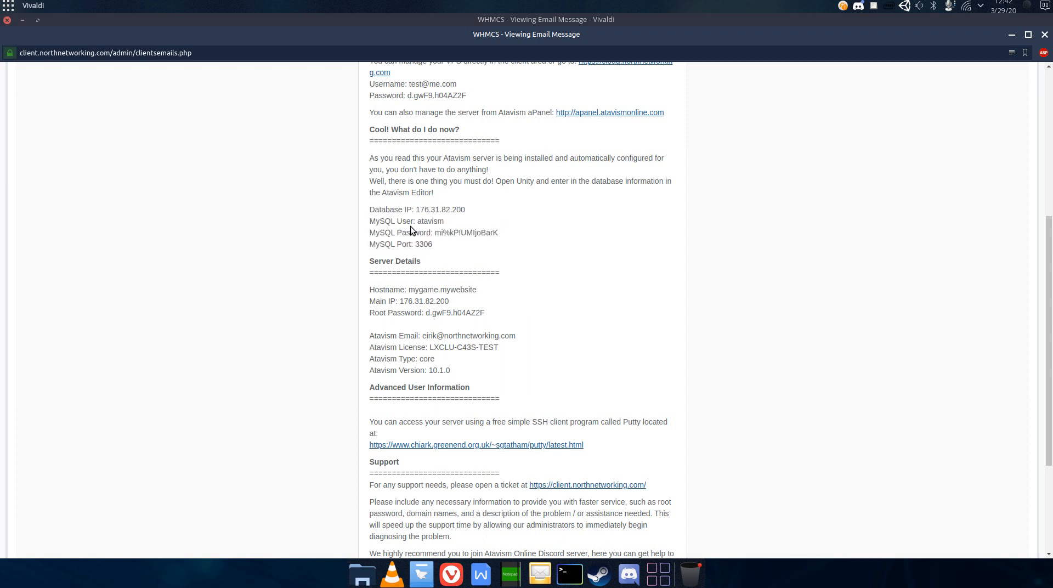
pyautogui.moveTo(418, 221); pyautogui.dragTo(496, 232)
pyautogui.click(476, 239)
pyautogui.moveTo(465, 209); pyautogui.dragTo(416, 210)
pyautogui.click(453, 255)
pyautogui.scroll(-3, 549, 284)
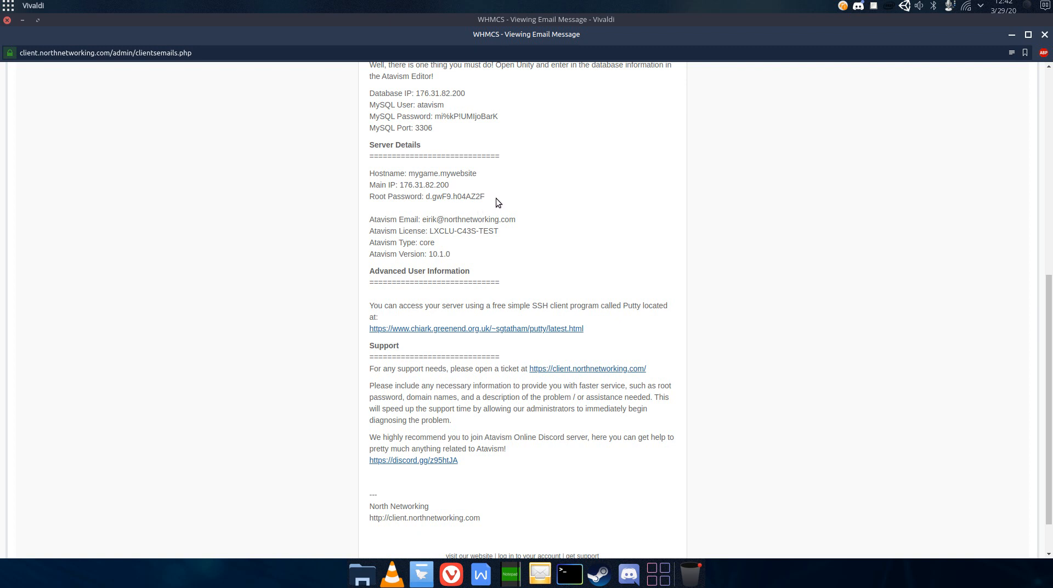
pyautogui.moveTo(426, 197); pyautogui.dragTo(400, 185)
pyautogui.click(441, 228)
# - Switch to the Atavism Cloud servers page and review the server's address and database credentials
pyautogui.click(451, 574)
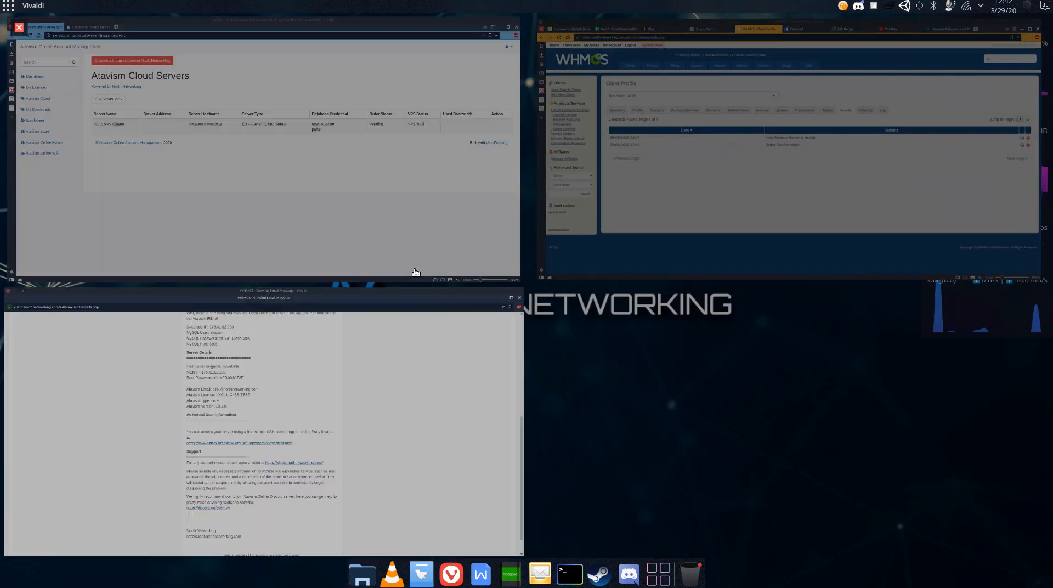
pyautogui.click(367, 251)
pyautogui.click(47, 53)
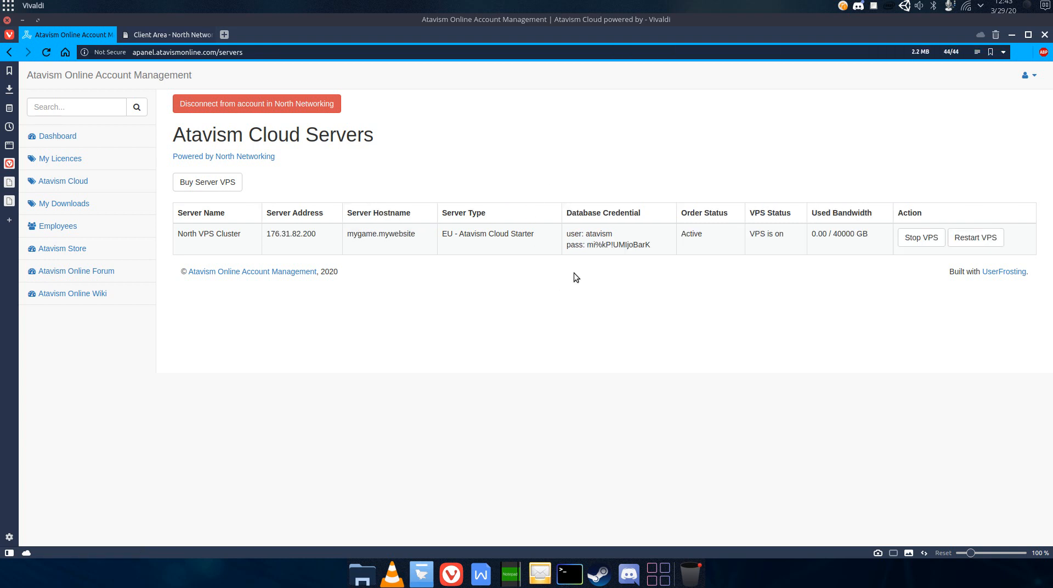
pyautogui.moveTo(565, 213); pyautogui.dragTo(635, 244)
pyautogui.moveTo(571, 234); pyautogui.dragTo(653, 244)
pyautogui.click(647, 266)
pyautogui.moveTo(686, 233); pyautogui.dragTo(702, 236)
pyautogui.click(740, 268)
pyautogui.click(818, 281)
# - Switch to Unity and open the Atavism Editor's Data Base settings
pyautogui.click(904, 7)
pyautogui.click(913, 21)
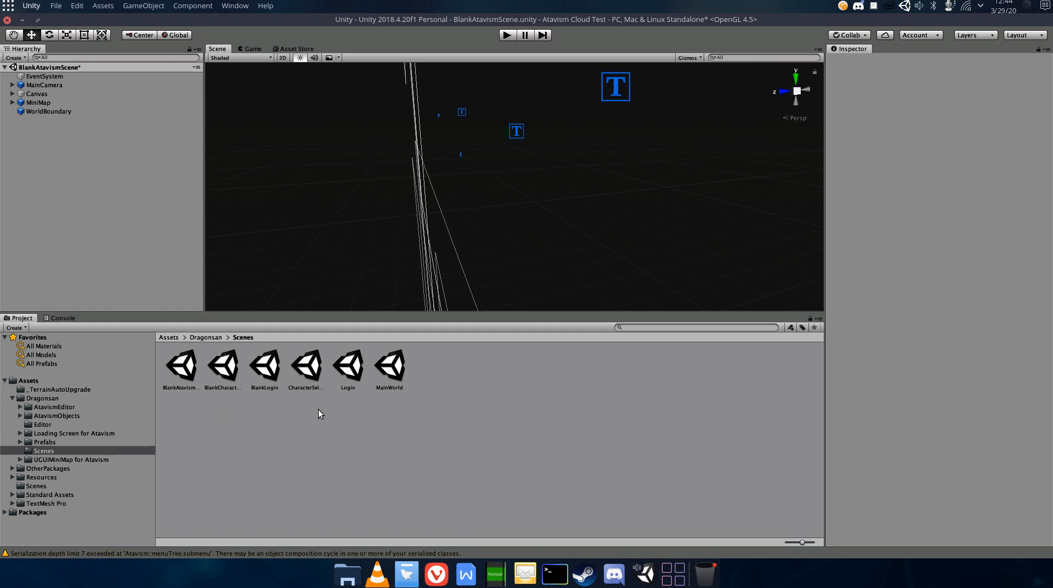
pyautogui.click(141, 164)
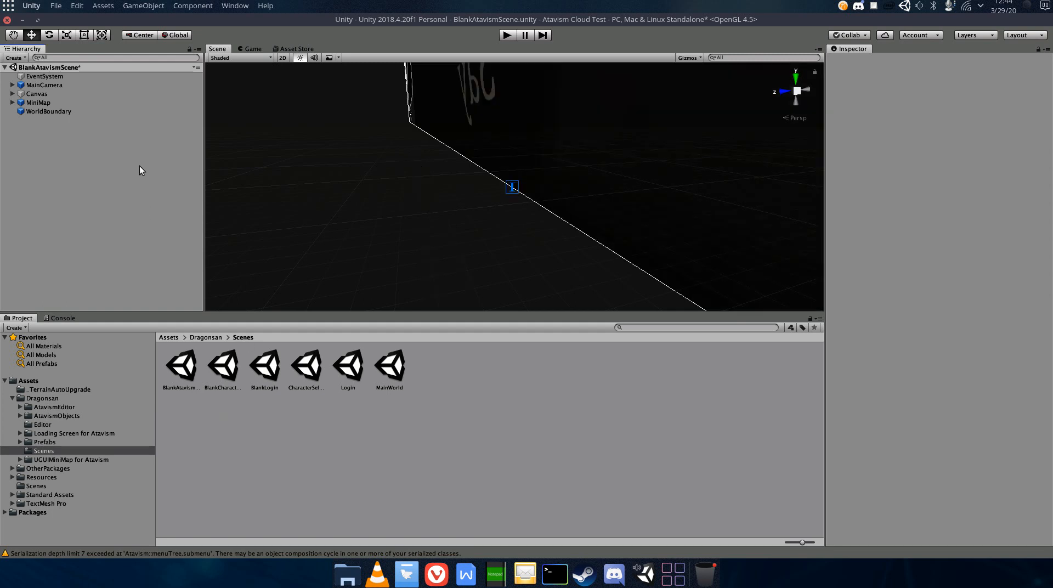
pyautogui.click(235, 6)
pyautogui.click(284, 81)
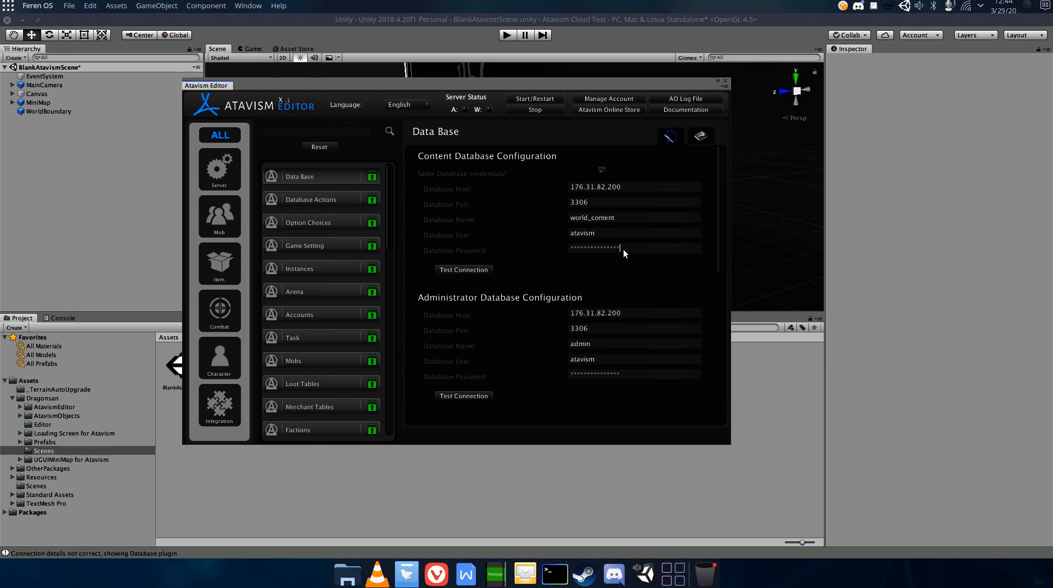
# - Clear the content database password and port, setting the user to root and the host to localhost
pyautogui.press('BackSpace')
pyautogui.press('BackSpace')
pyautogui.press('BackSpace')
pyautogui.press('BackSpace')
pyautogui.press('BackSpace')
pyautogui.press('BackSpace')
pyautogui.press('BackSpace')
pyautogui.press('BackSpace')
pyautogui.press('BackSpace')
pyautogui.press('BackSpace')
pyautogui.press('BackSpace')
pyautogui.press('BackSpace')
pyautogui.press('BackSpace')
pyautogui.press('BackSpace')
pyautogui.press('BackSpace')
pyautogui.click(617, 235)
pyautogui.press('BackSpace')
pyautogui.write('root')
pyautogui.click(627, 207)
pyautogui.press('BackSpace')
pyautogui.click(633, 185)
pyautogui.press('BackSpace')
pyautogui.write('localhost')
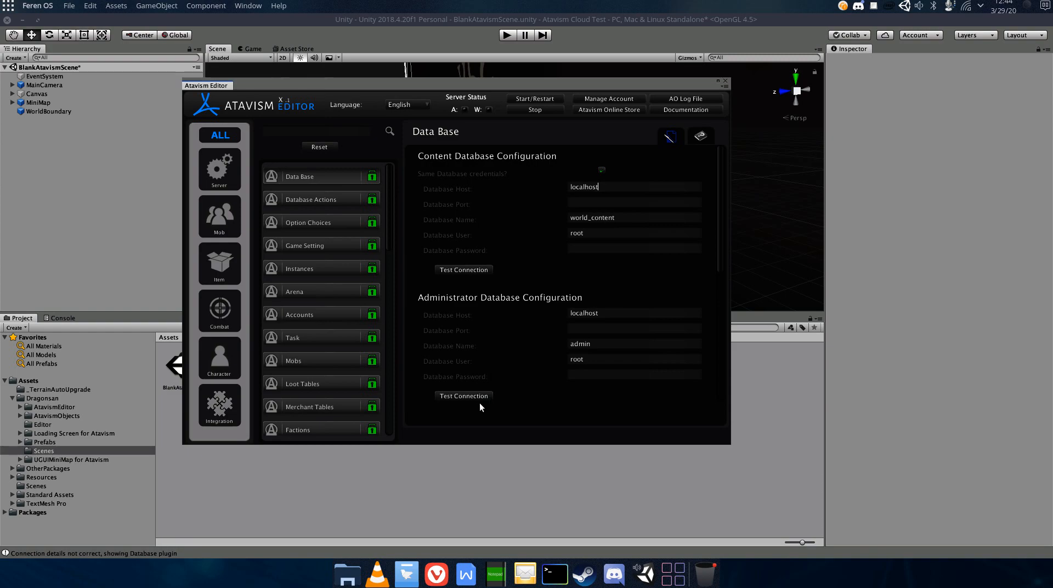
# - Copy the server address 176.31.82.200 from the Atavism Cloud servers list
pyautogui.click(438, 574)
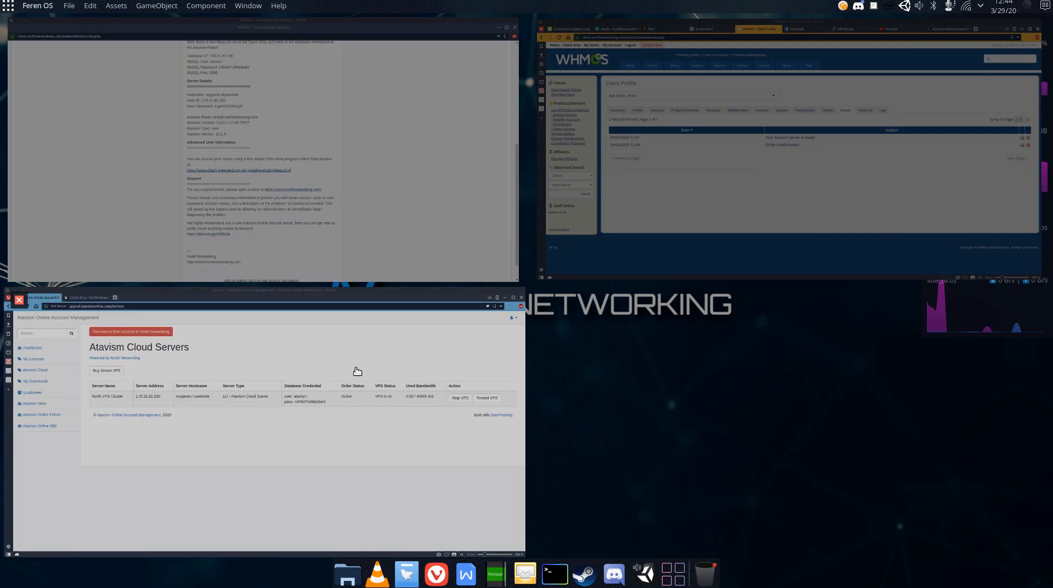
pyautogui.click(355, 368)
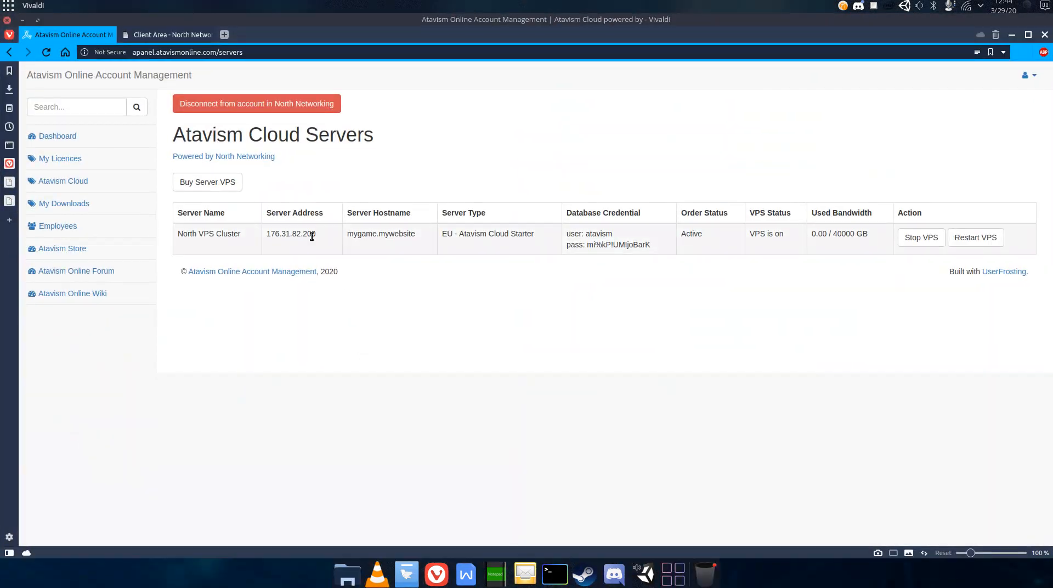
pyautogui.moveTo(317, 235); pyautogui.dragTo(268, 236)
pyautogui.rightClick(268, 235)
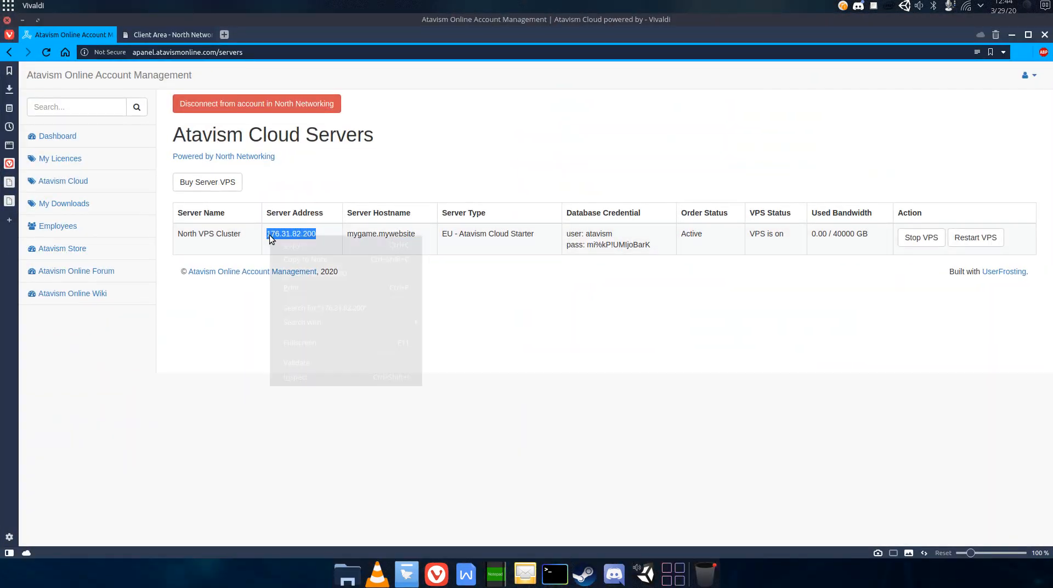
pyautogui.click(278, 244)
# - Paste the server address into the content Database Host field
pyautogui.click(645, 573)
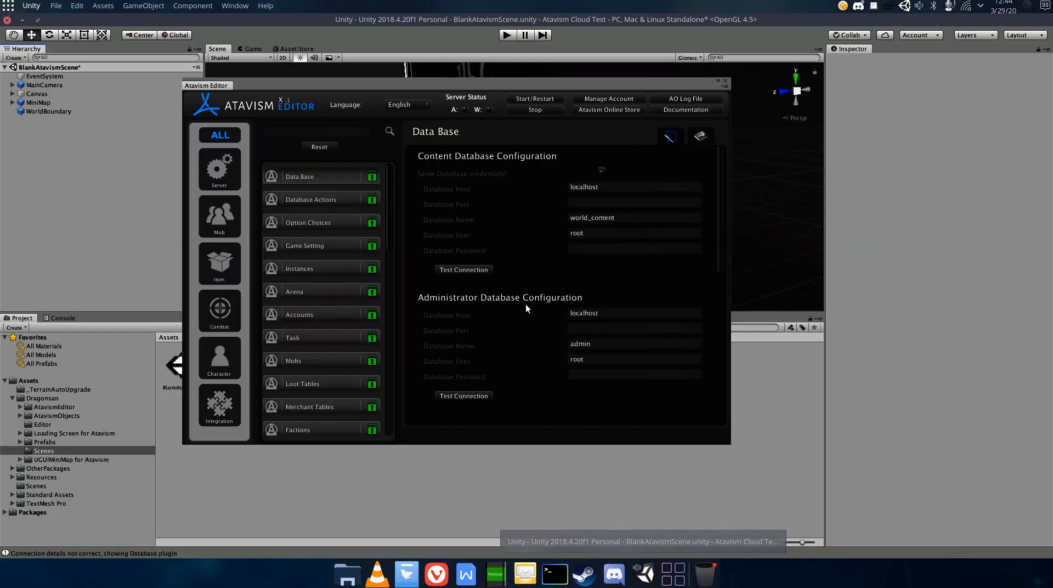
pyautogui.click(607, 188)
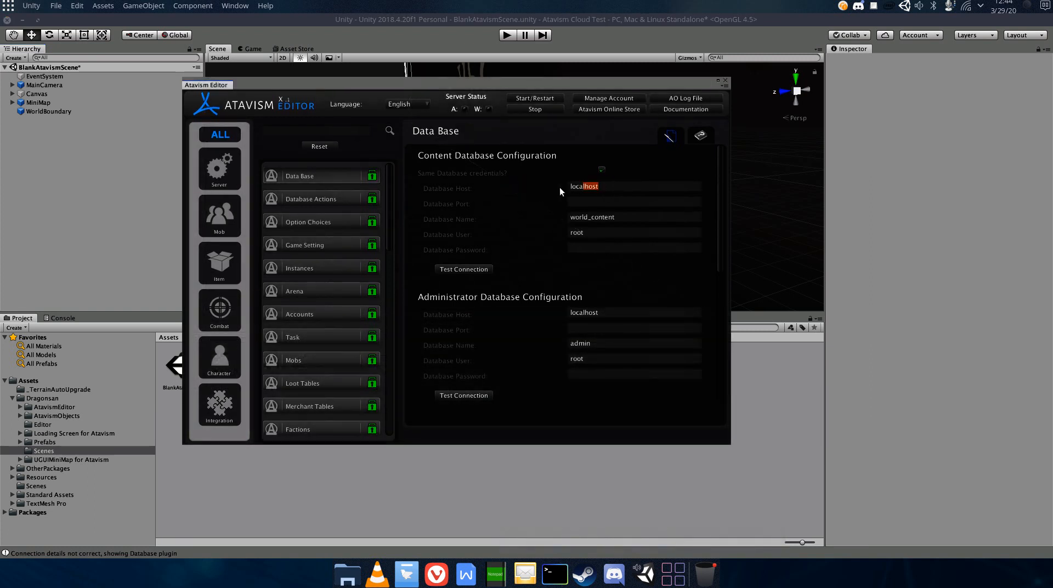
pyautogui.moveTo(560, 187); pyautogui.dragTo(557, 187)
pyautogui.hotkey('ctrl', 'v')
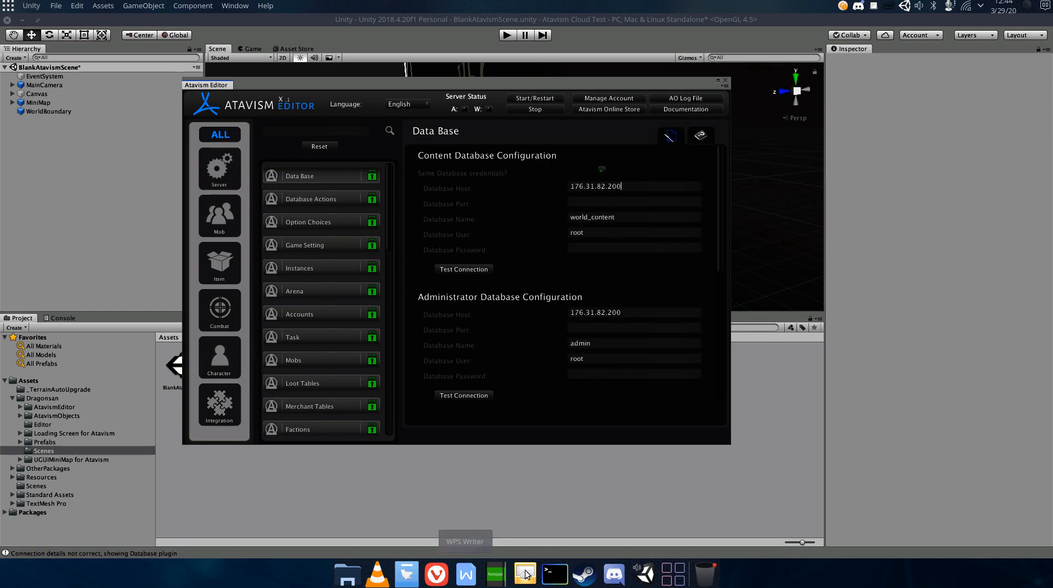
# - Copy the database credential password from the Atavism Cloud servers list
pyautogui.click(437, 574)
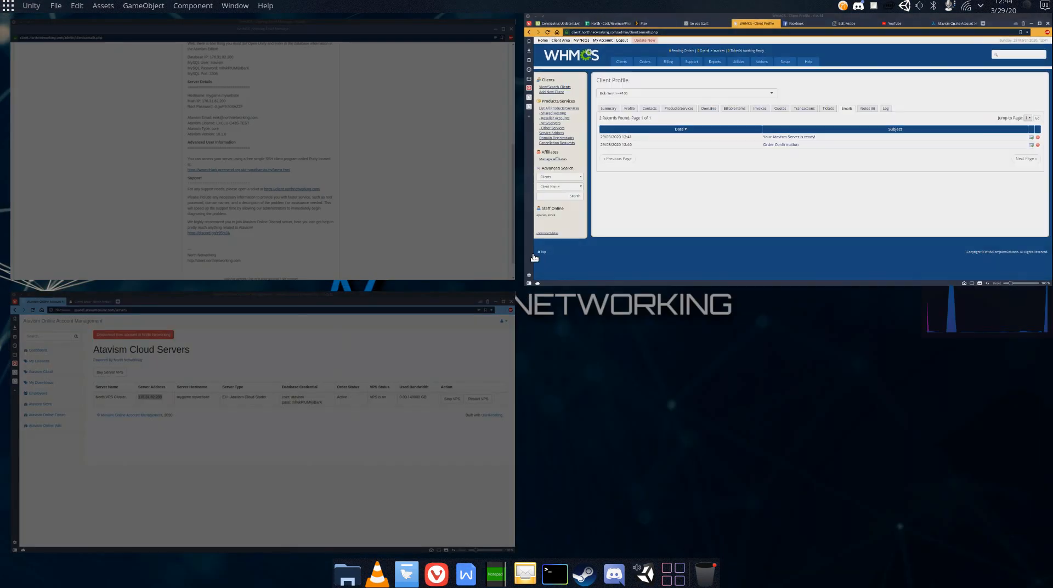
pyautogui.click(399, 370)
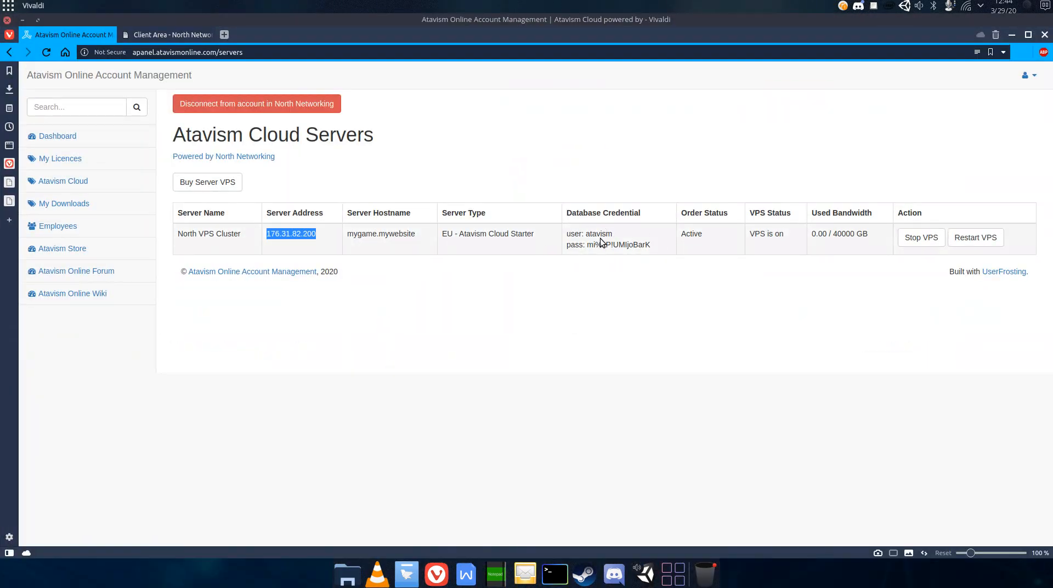
pyautogui.moveTo(587, 245); pyautogui.dragTo(648, 245)
pyautogui.rightClick(640, 244)
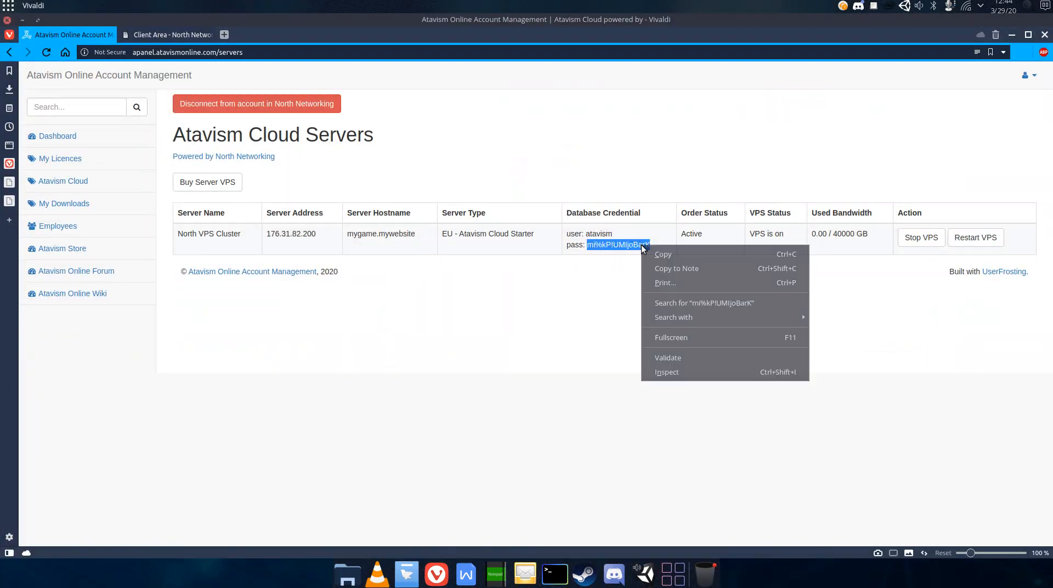
pyautogui.click(647, 250)
# - Paste the database password, set the user to atavism and port 3306, test the connection and close the Atavism Editor
pyautogui.click(649, 575)
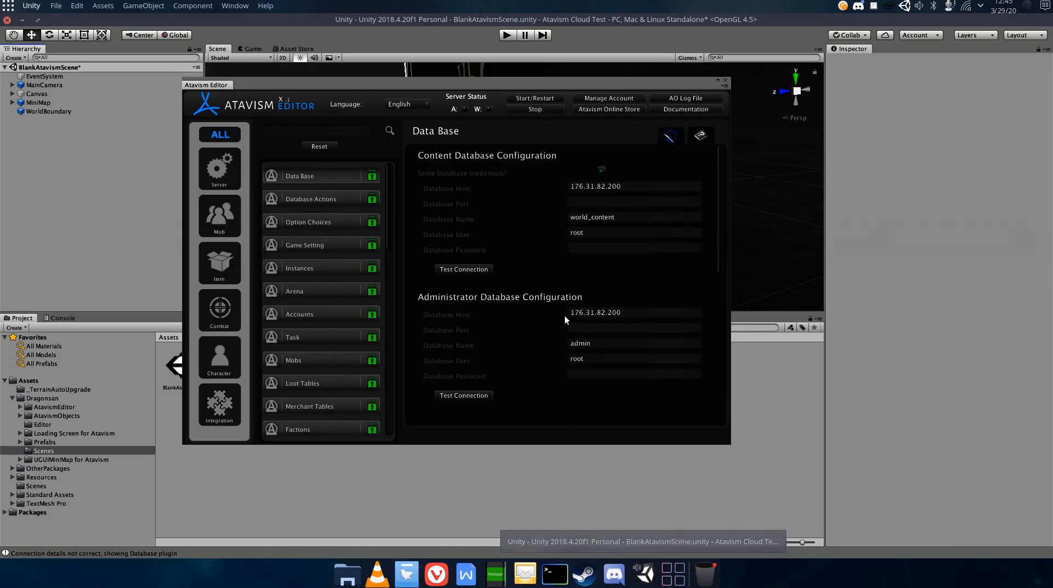
pyautogui.click(588, 248)
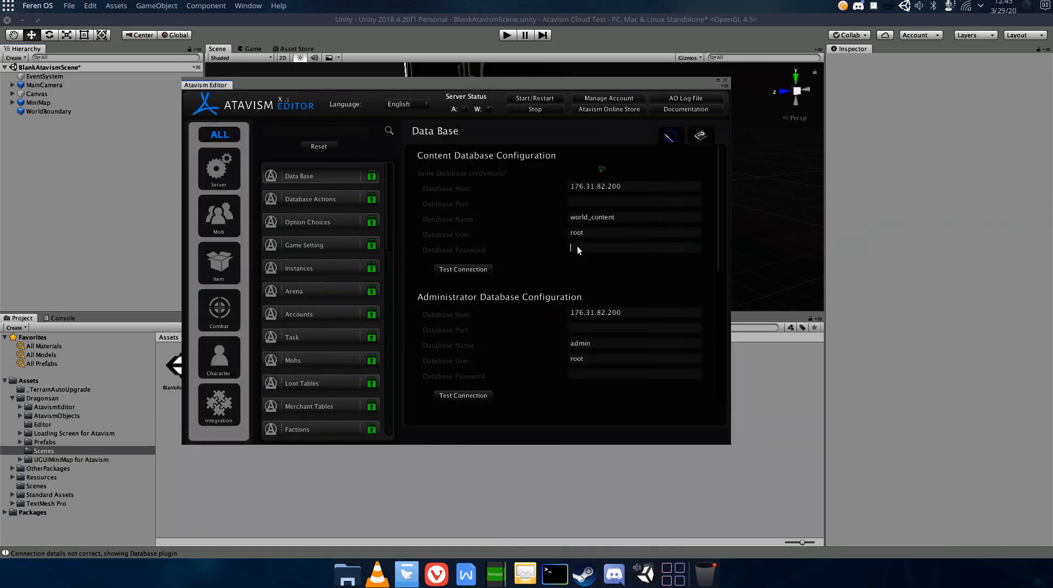
pyautogui.hotkey('ctrl', 'v')
pyautogui.click(584, 232)
pyautogui.write('atavism')
pyautogui.write('330')
pyautogui.click(482, 271)
pyautogui.click(724, 81)
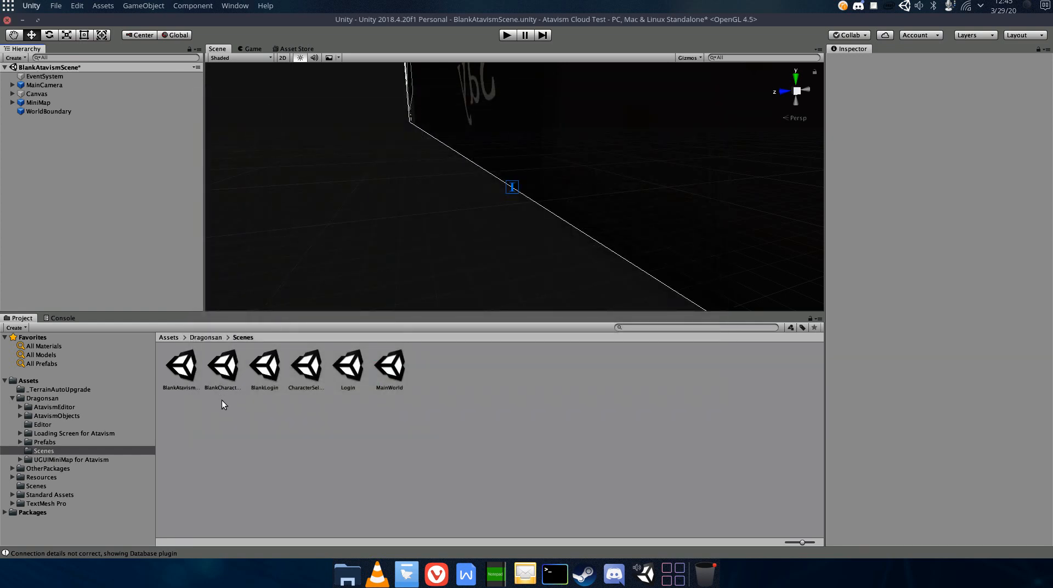
# - Open the Login scene without saving the current scene and select AtavismCore
pyautogui.doubleClick(352, 370)
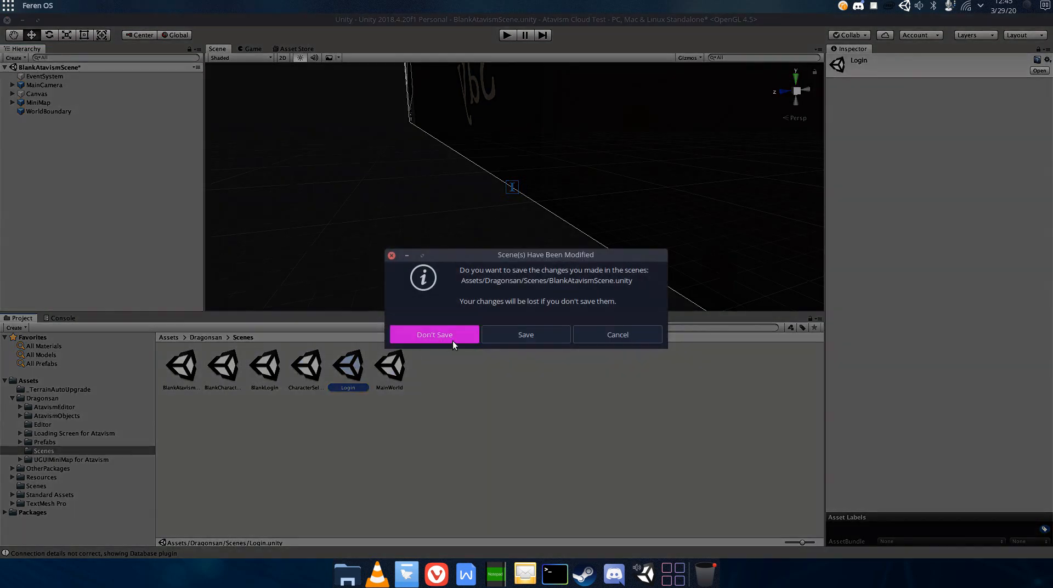
pyautogui.click(435, 335)
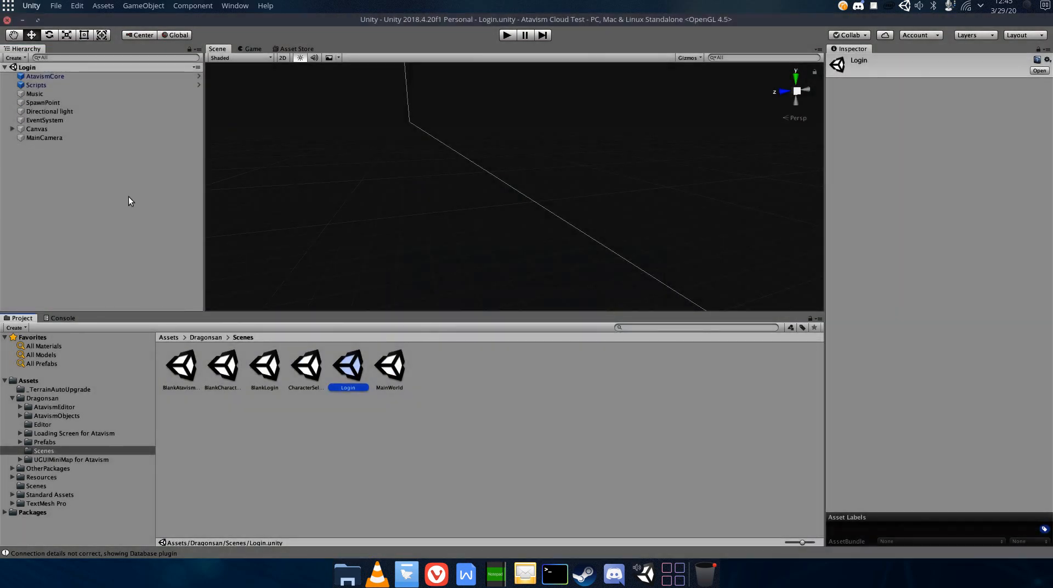
pyautogui.click(57, 77)
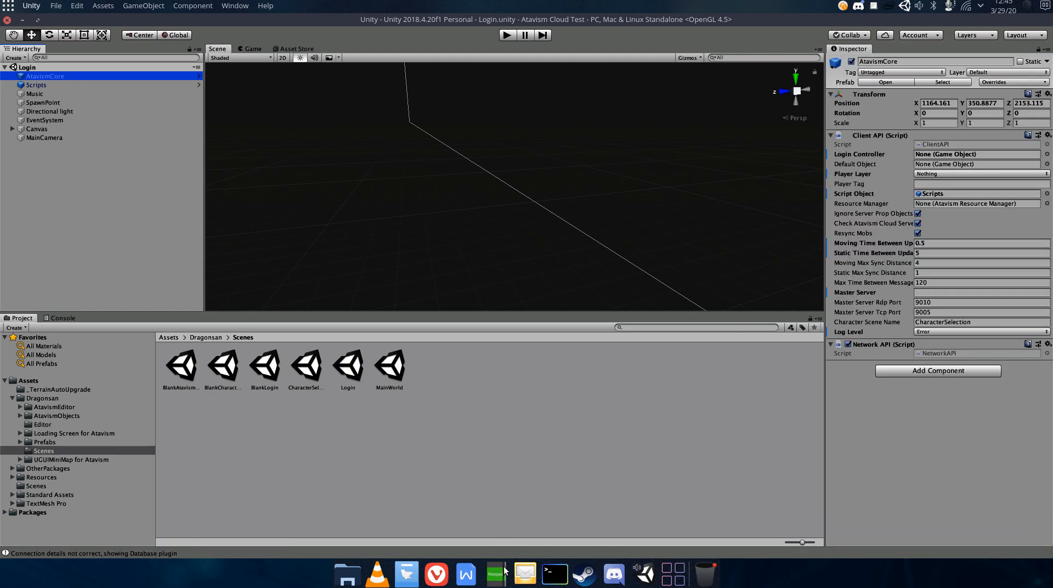
# - Copy the server address 176.31.82.200 again from the servers list and return to Unity
pyautogui.click(436, 573)
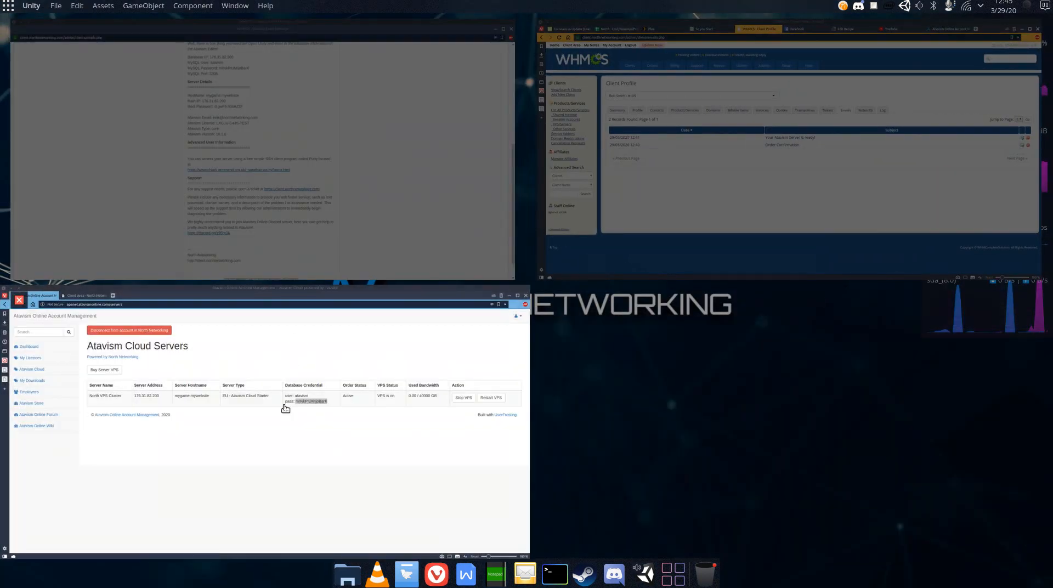
pyautogui.click(277, 324)
pyautogui.moveTo(317, 236); pyautogui.dragTo(267, 235)
pyautogui.rightClick(268, 236)
pyautogui.click(287, 248)
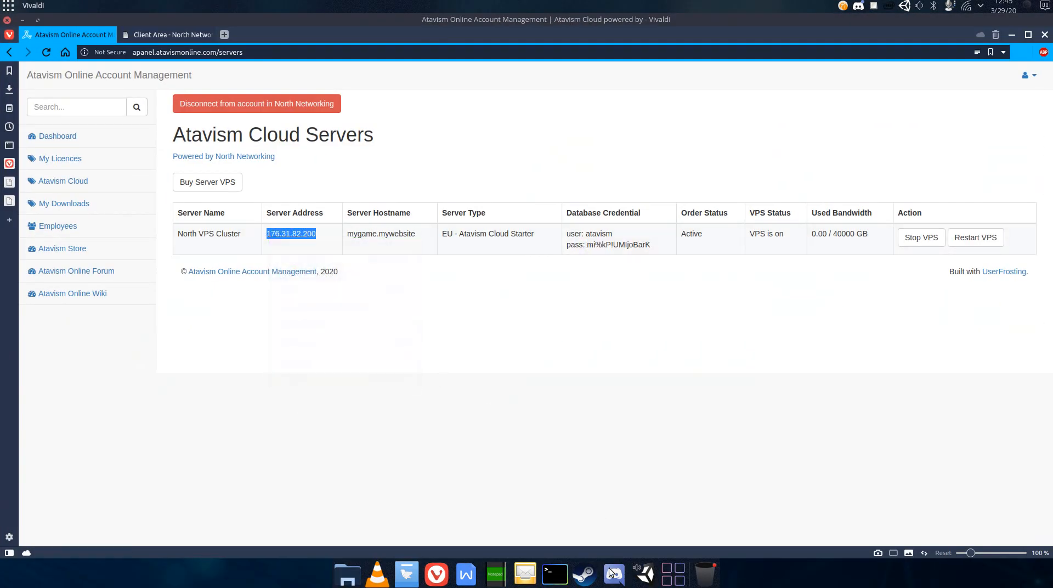
pyautogui.click(646, 574)
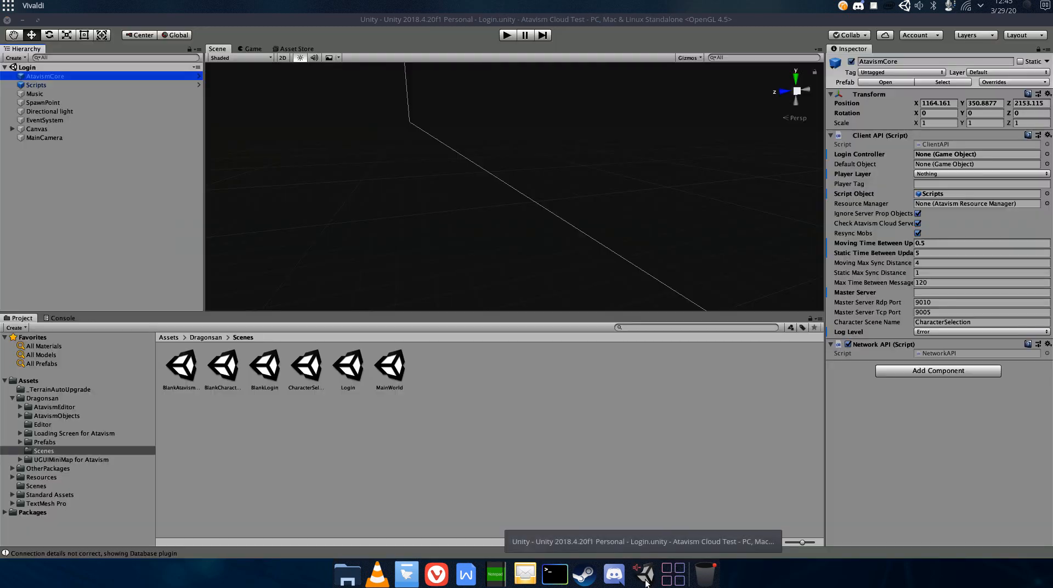
# - Paste the server address into AtavismCore's Master Server field
pyautogui.click(942, 293)
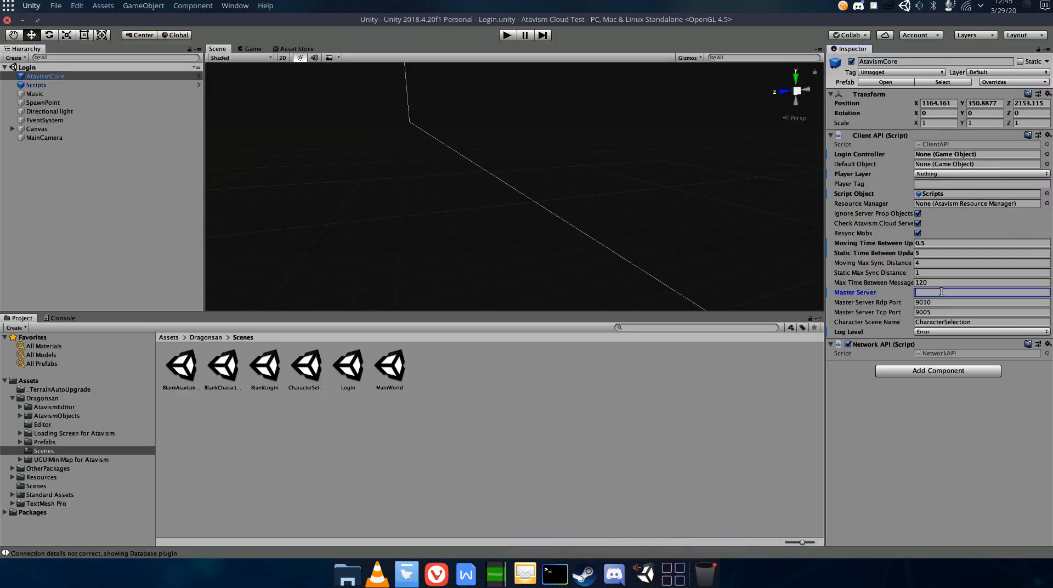
pyautogui.hotkey('ctrl', 'v')
pyautogui.press('Return')
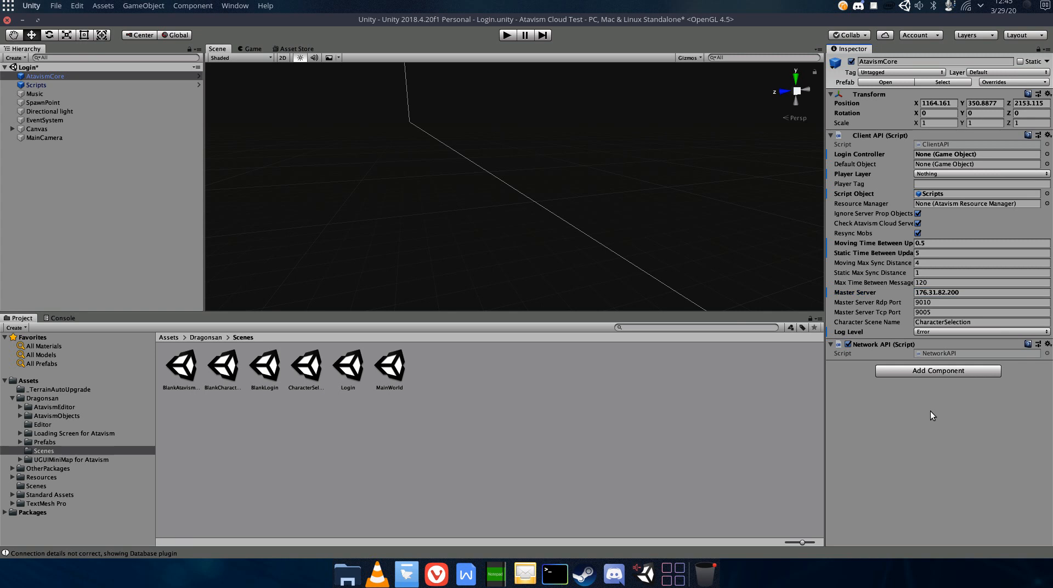